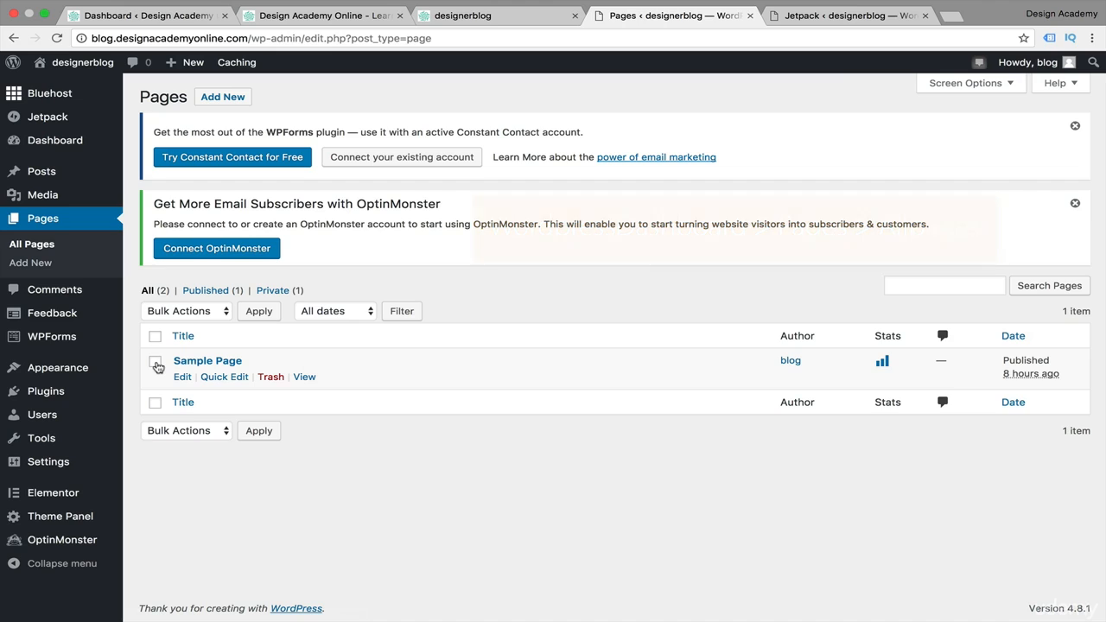
# Move the Sample Page to the trash with the Move to Trash bulk action
pyautogui.click(156, 363)
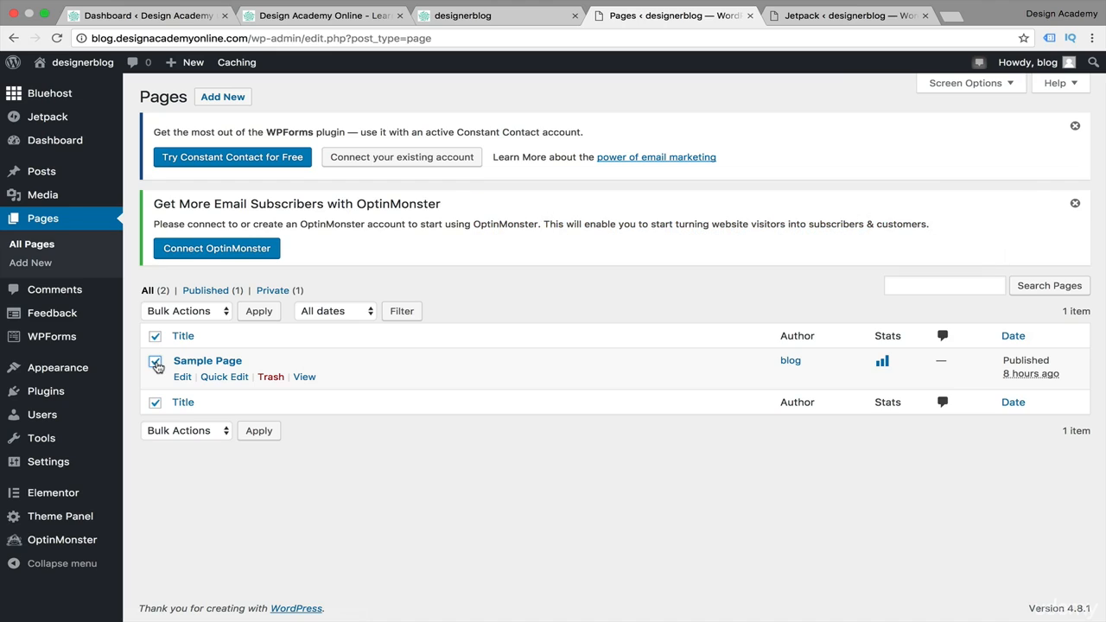
pyautogui.click(222, 313)
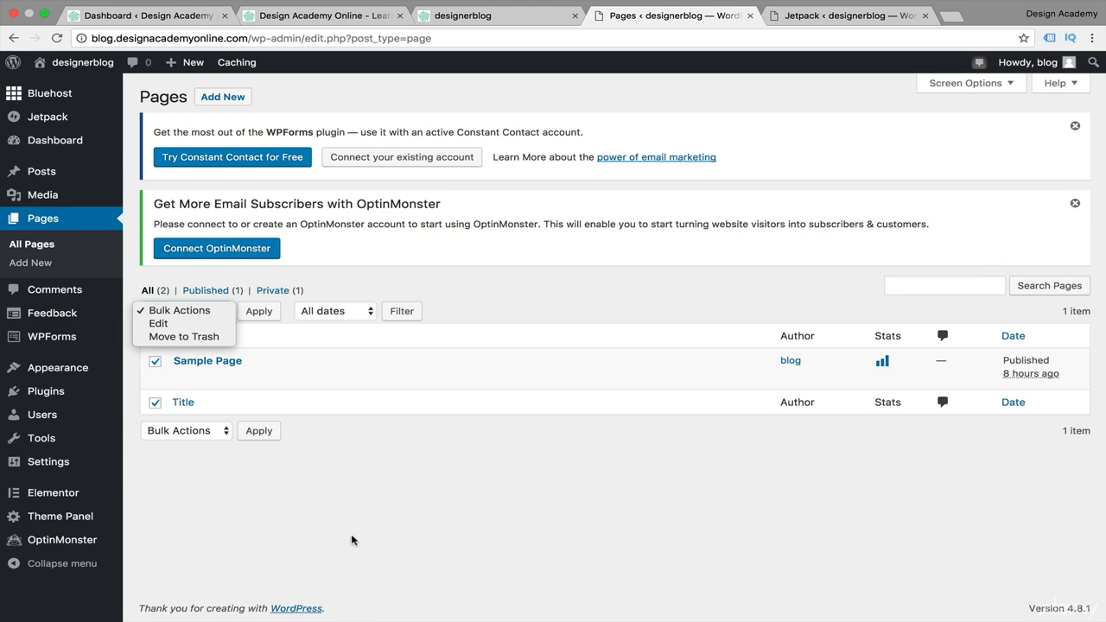
pyautogui.click(222, 313)
pyautogui.click(222, 313)
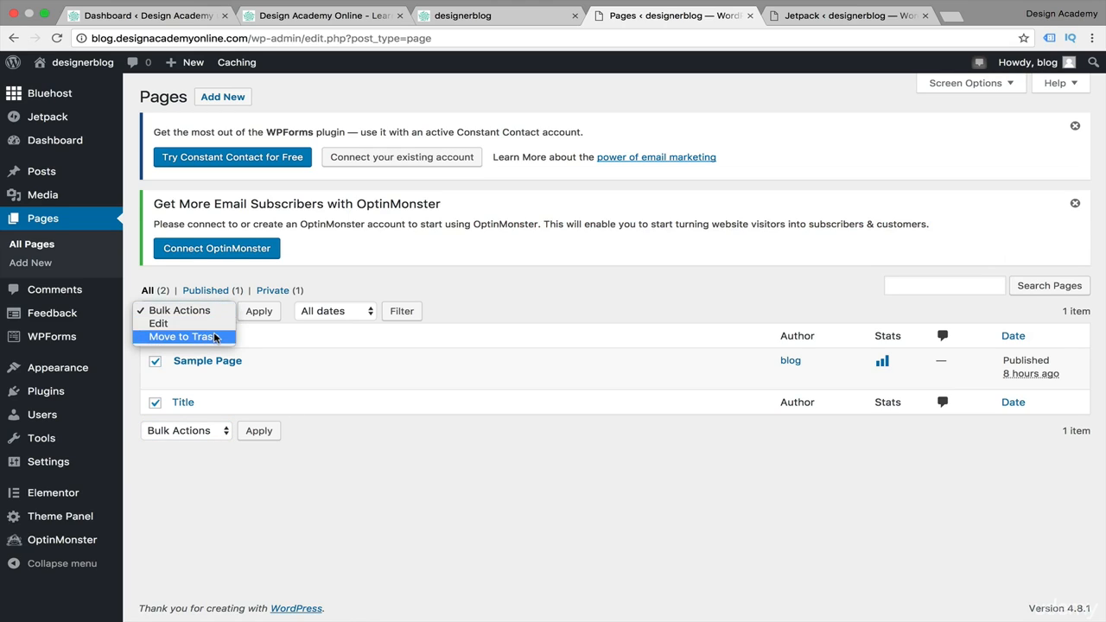
pyautogui.click(184, 337)
pyautogui.click(259, 312)
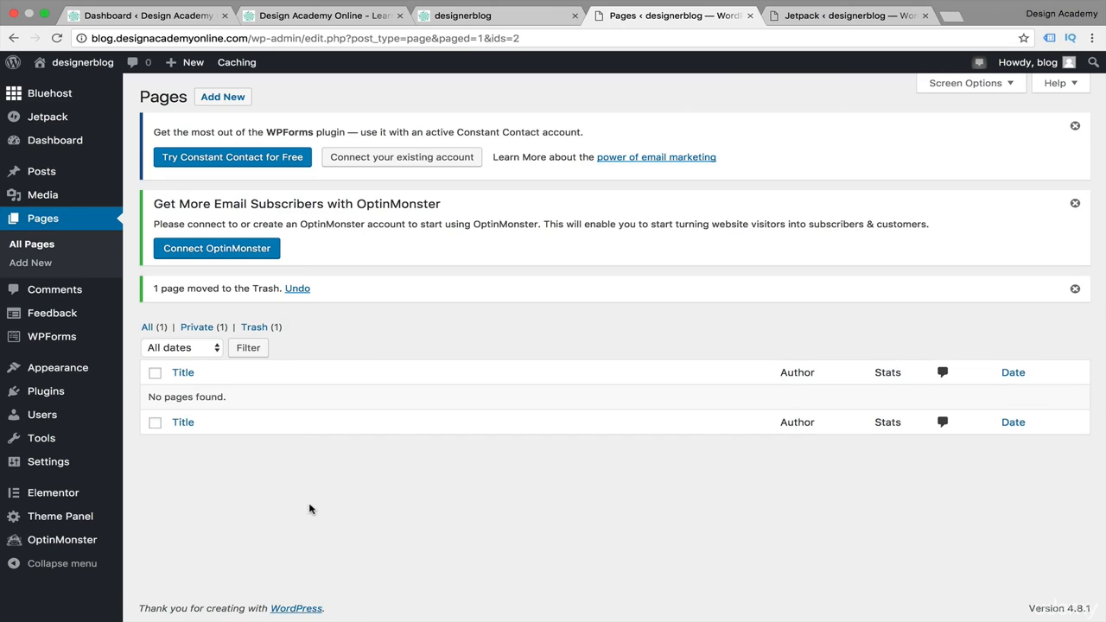
# Create a new page titled Home and publish it
pyautogui.click(71, 220)
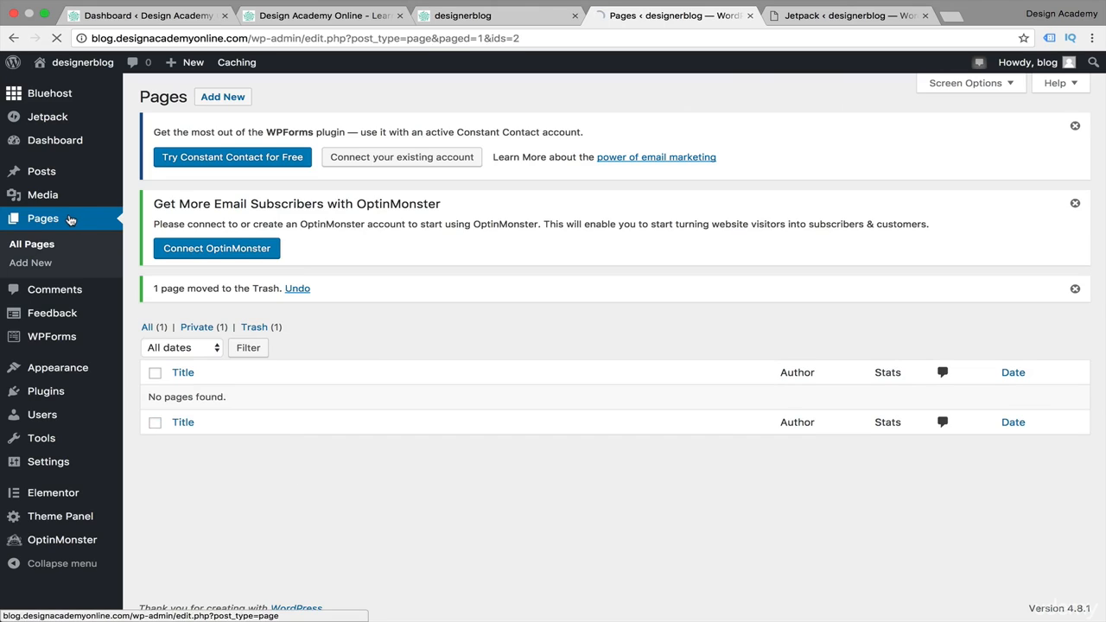
pyautogui.click(39, 269)
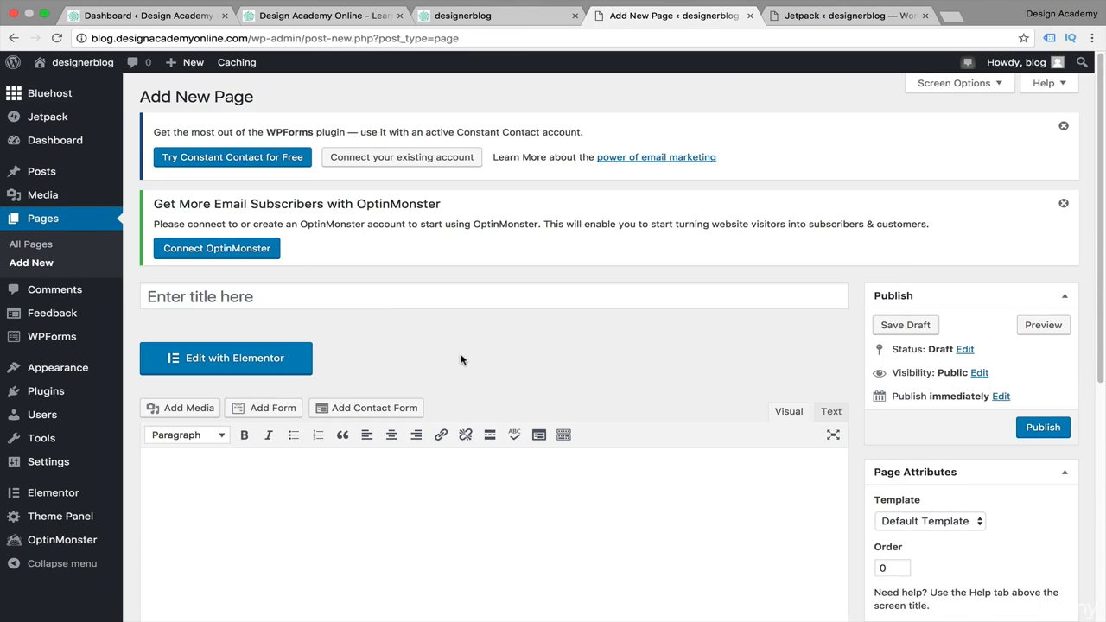
pyautogui.click(353, 290)
pyautogui.write('Home')
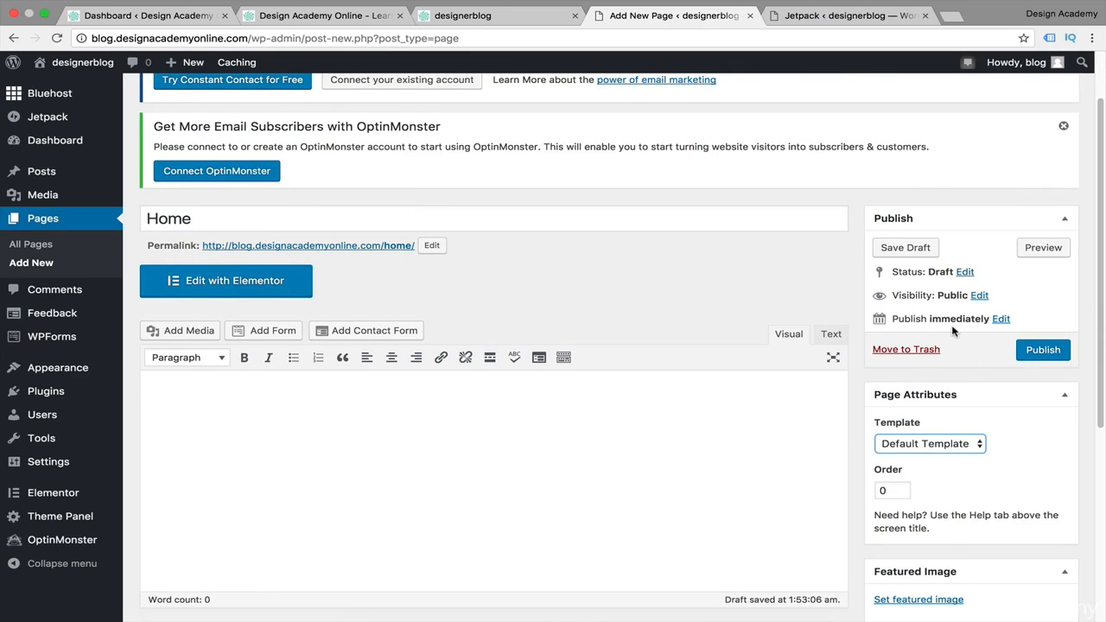
pyautogui.scroll(-5, 575, 519)
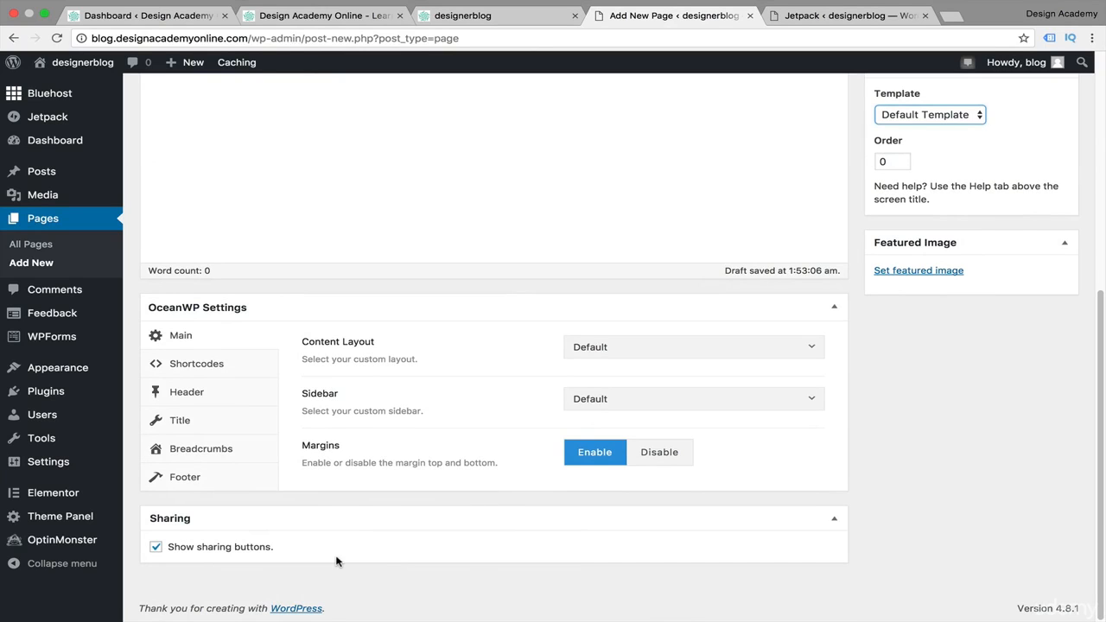
pyautogui.scroll(3, 336, 562)
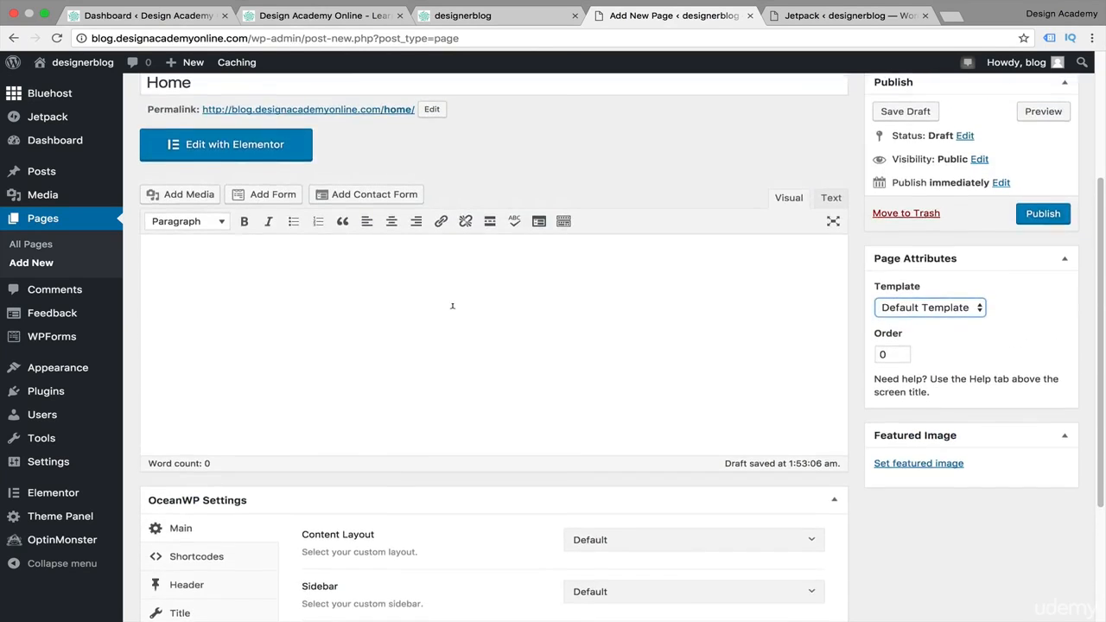
pyautogui.scroll(3, 452, 306)
pyautogui.click(1043, 432)
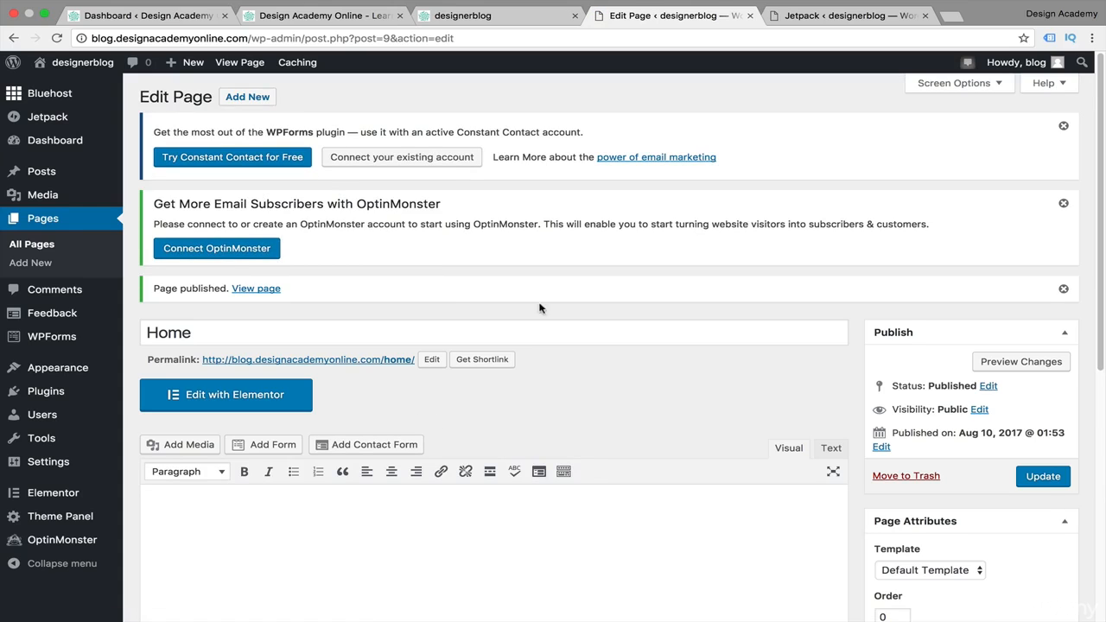
# Create a new page titled About Us and publish it
pyautogui.click(23, 266)
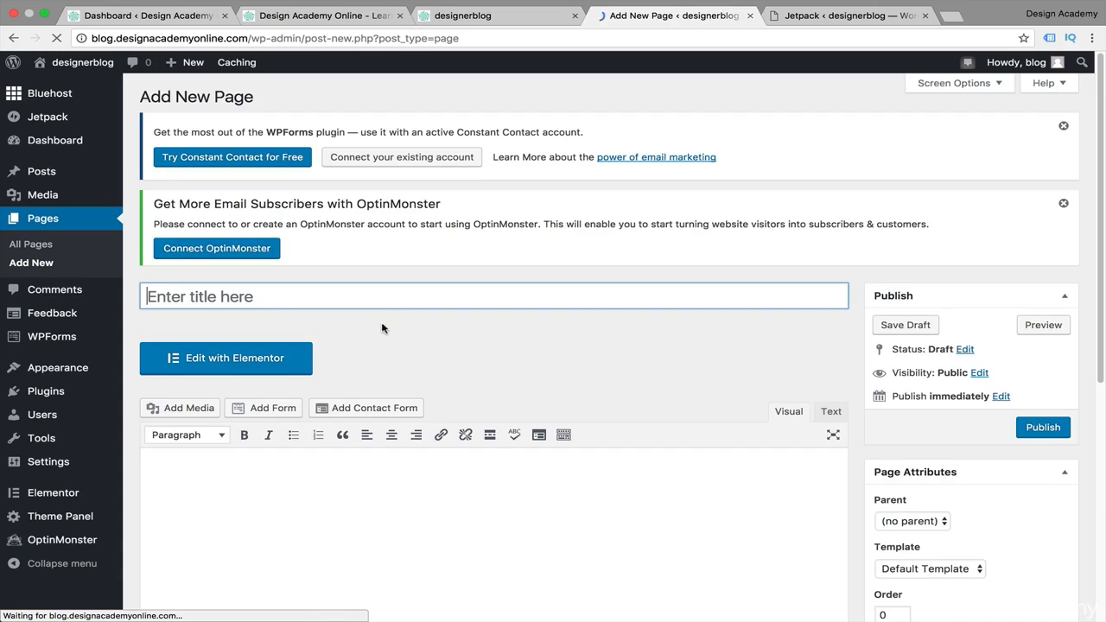
pyautogui.click(381, 294)
pyautogui.write('A')
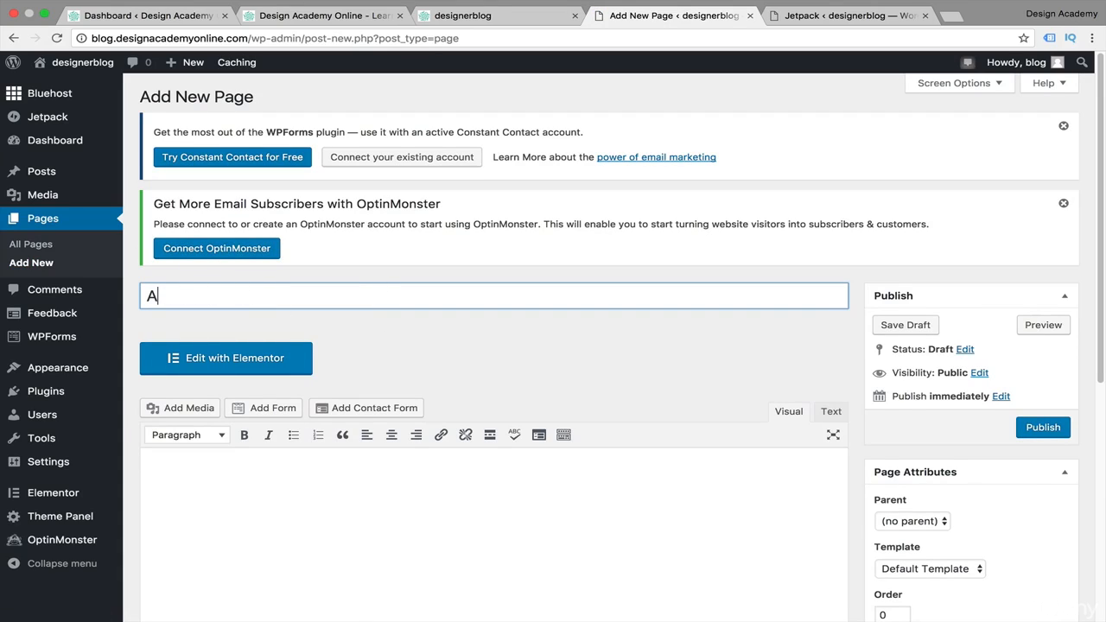
pyautogui.write('bout Us')
pyautogui.click(1042, 427)
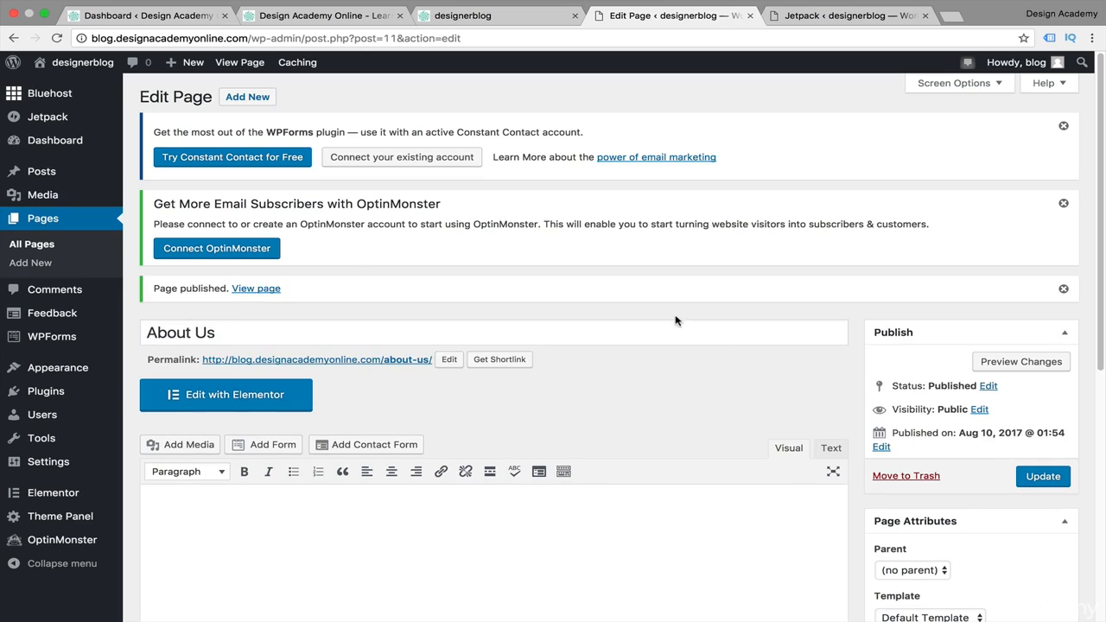
# Dismiss the OptinMonster and WPForms plugin notices
pyautogui.click(1064, 205)
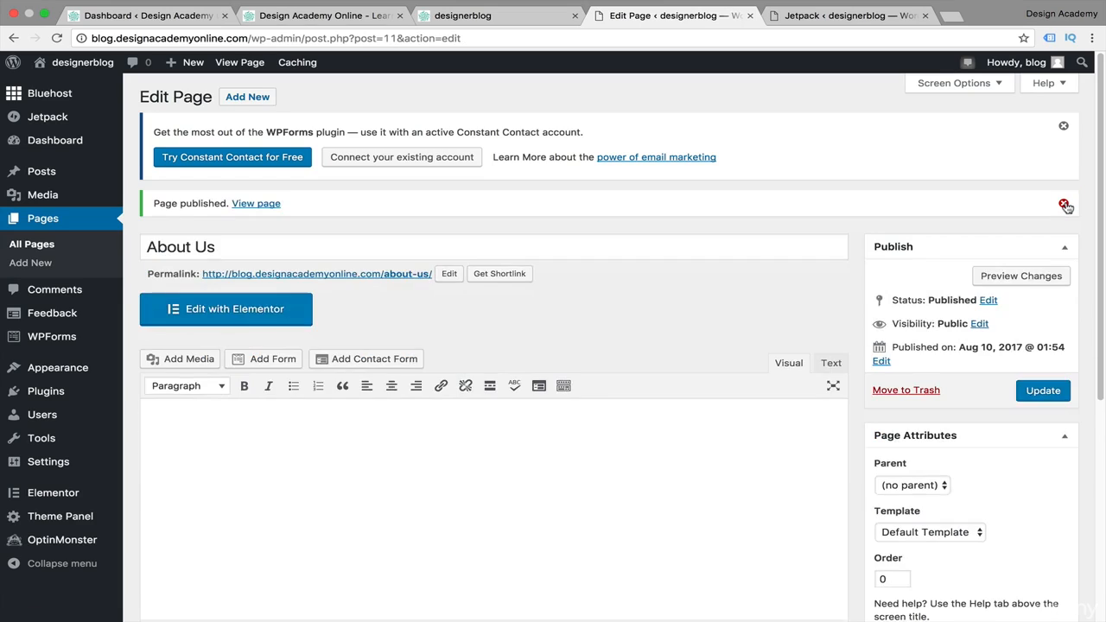
pyautogui.click(1064, 127)
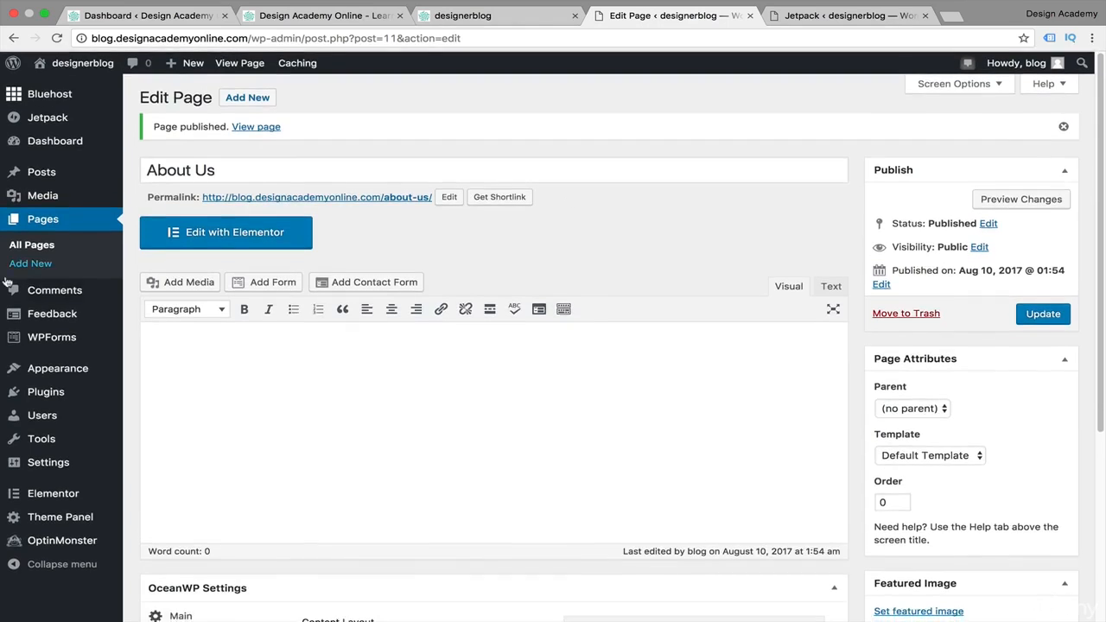
# Create a new page titled Start Here and publish it
pyautogui.click(32, 270)
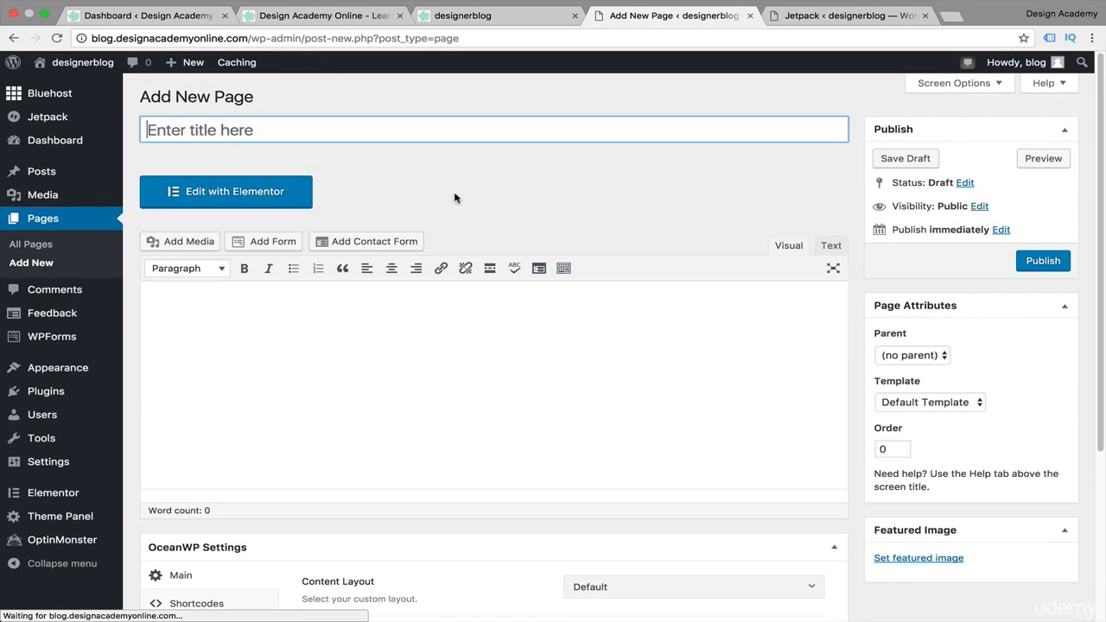
pyautogui.write('St')
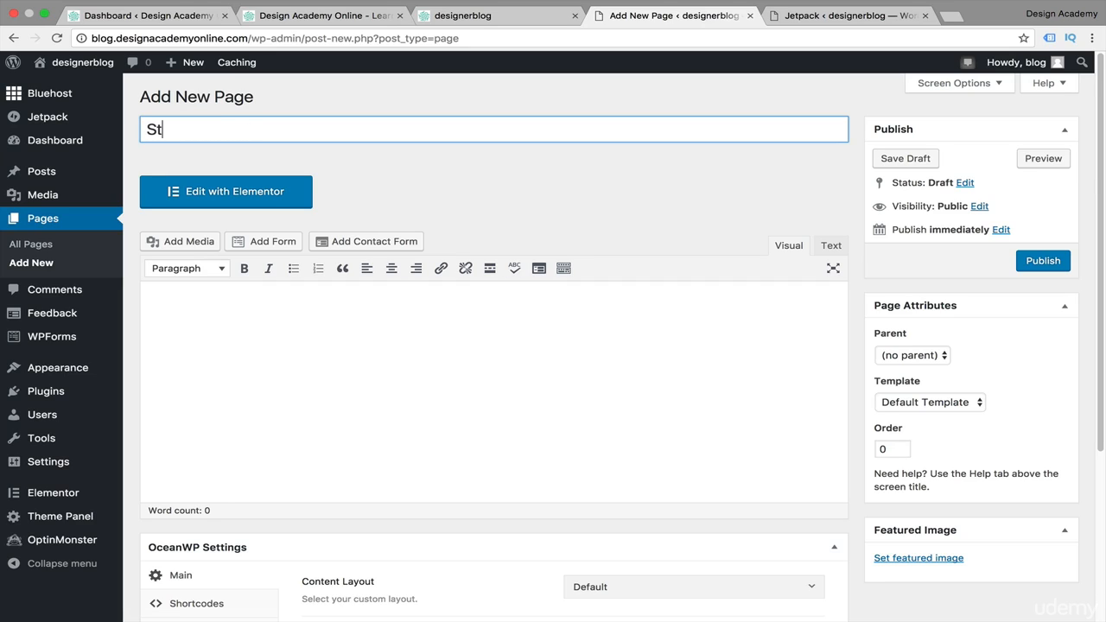
pyautogui.write('art Here')
pyautogui.click(1049, 268)
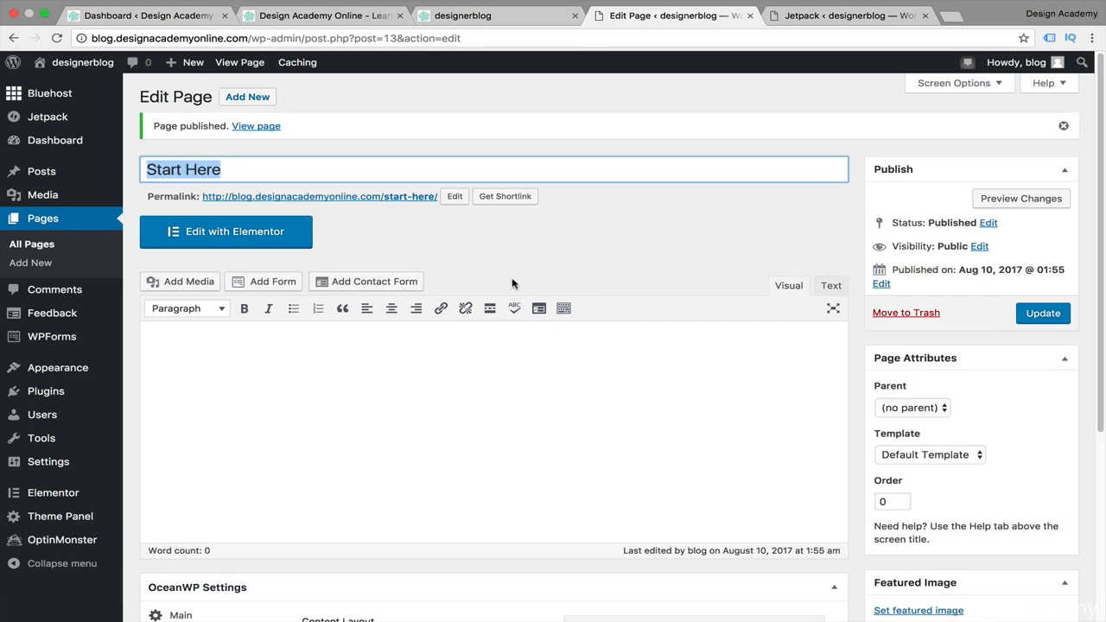
# Create a new page titled Contact Us and publish it
pyautogui.click(37, 266)
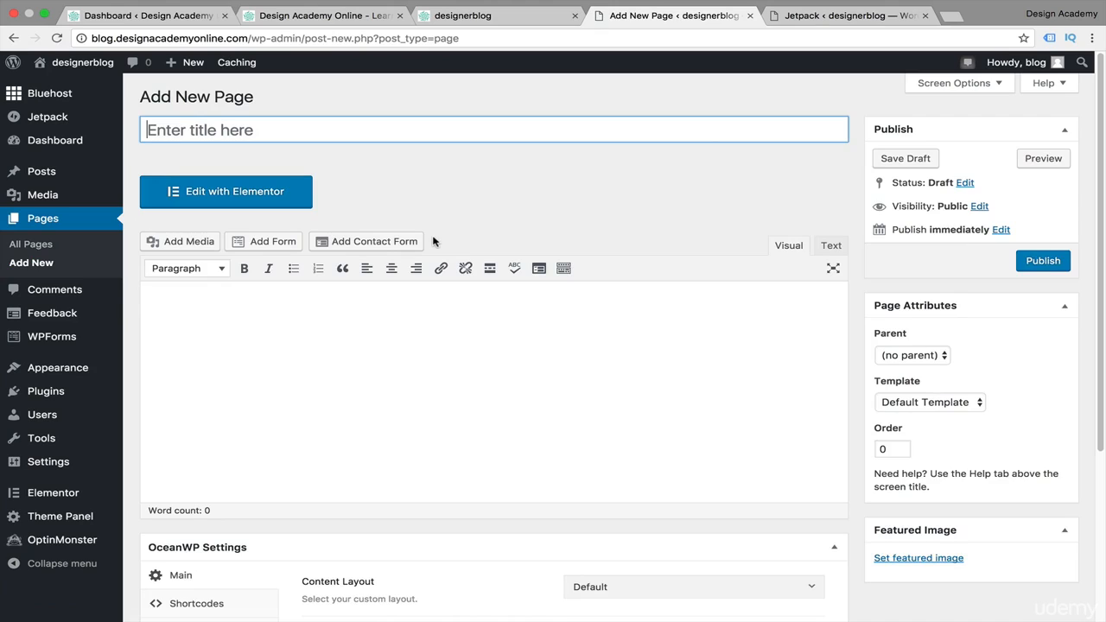
pyautogui.write('Contact Us')
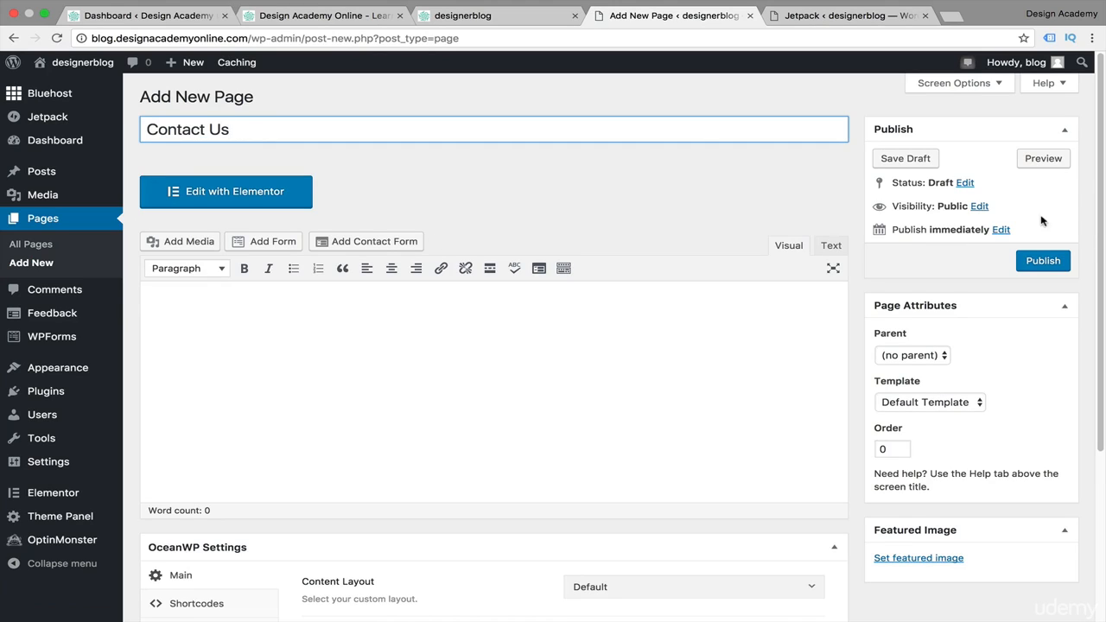
pyautogui.click(1046, 262)
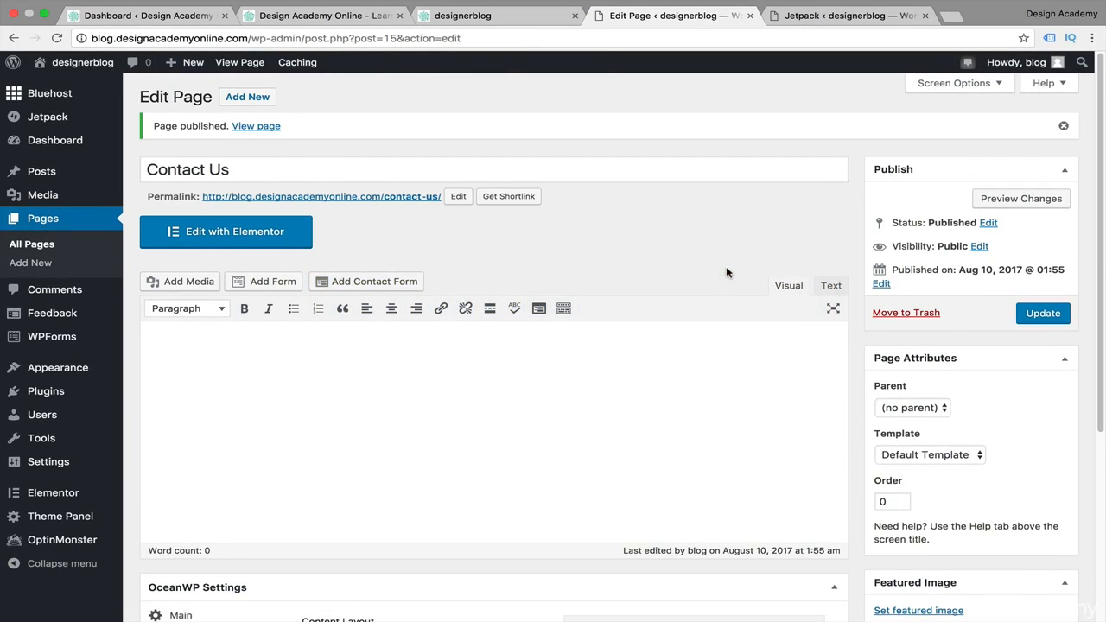
# In Reading Settings, make the front page a static page set to Home and save the changes
pyautogui.moveTo(80, 464)
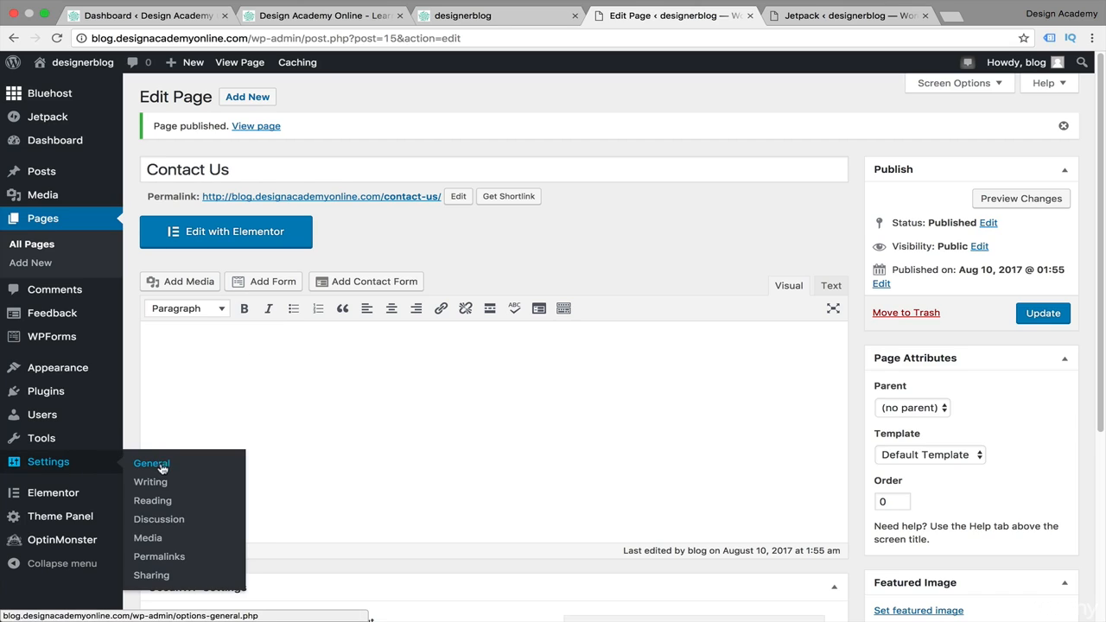
pyautogui.click(164, 508)
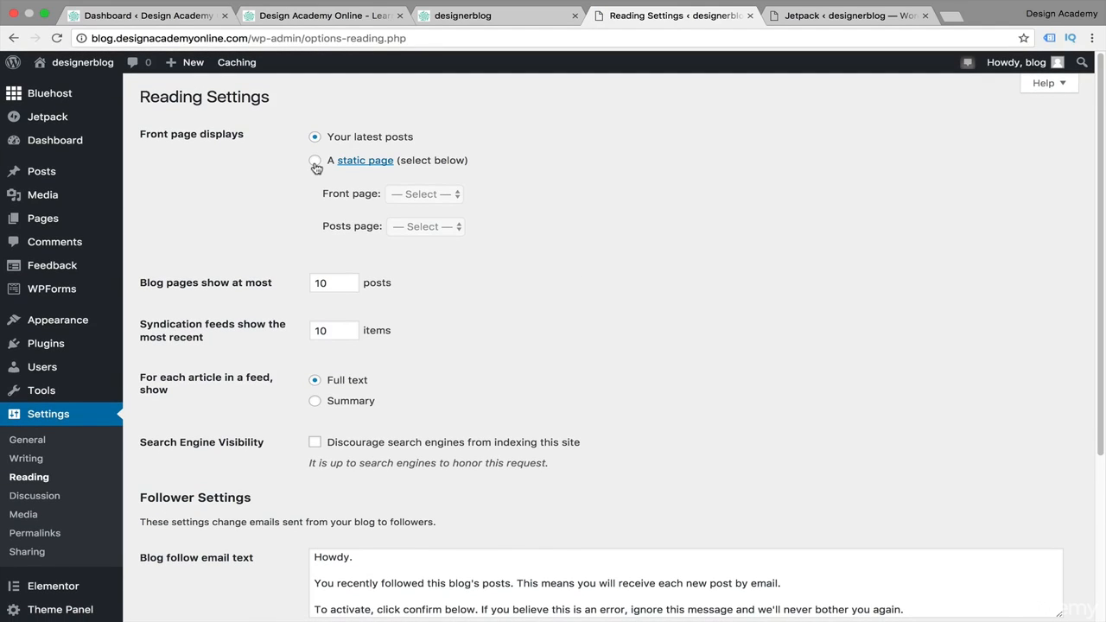
pyautogui.click(316, 162)
pyautogui.click(455, 199)
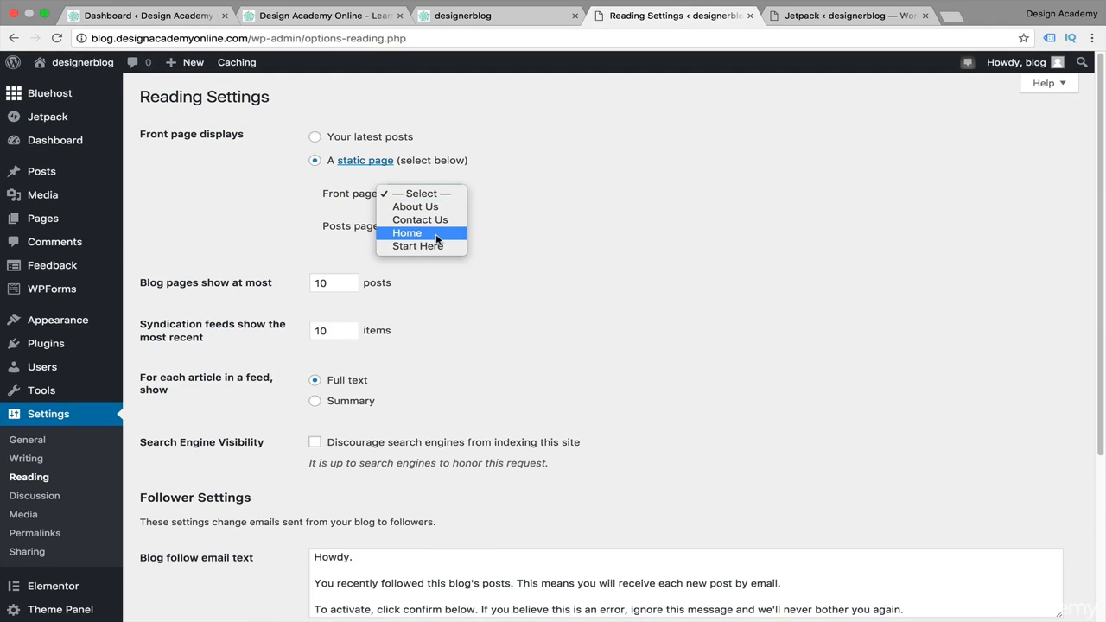
pyautogui.click(435, 235)
pyautogui.scroll(2, 532, 232)
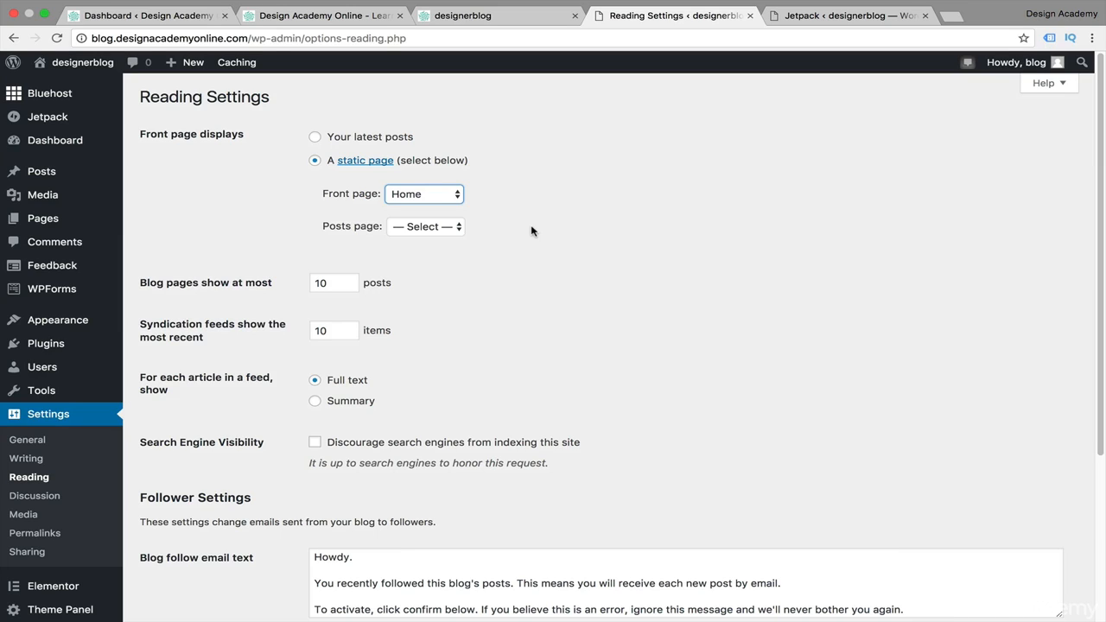
pyautogui.click(532, 231)
pyautogui.scroll(-5, 547, 245)
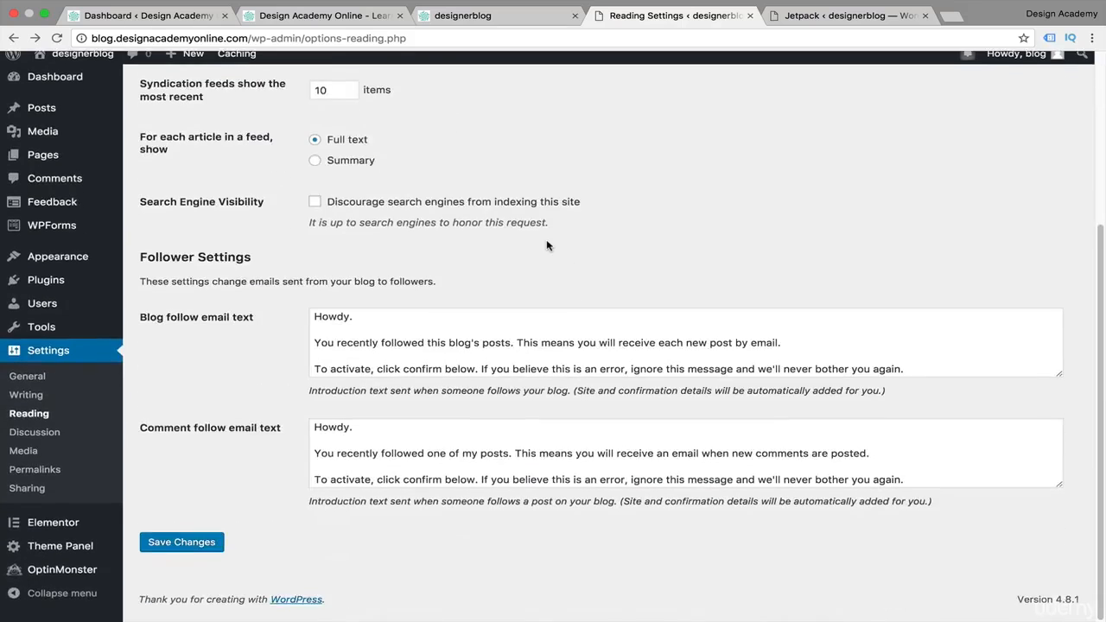
pyautogui.click(173, 553)
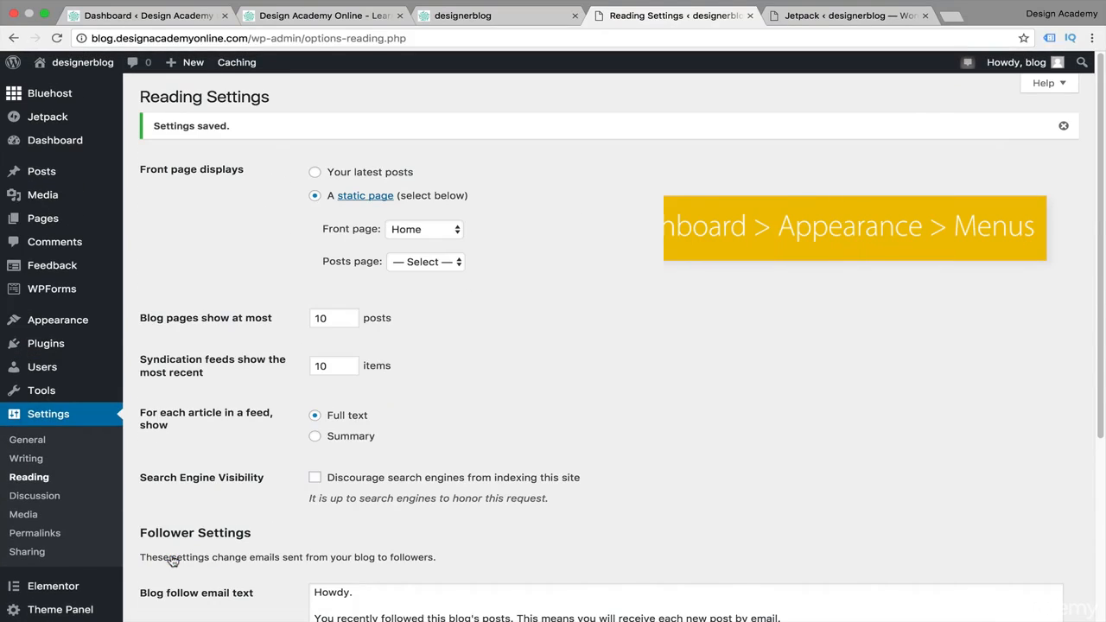
# Open the menu editor and create a new menu named Main Menu
pyautogui.moveTo(74, 330)
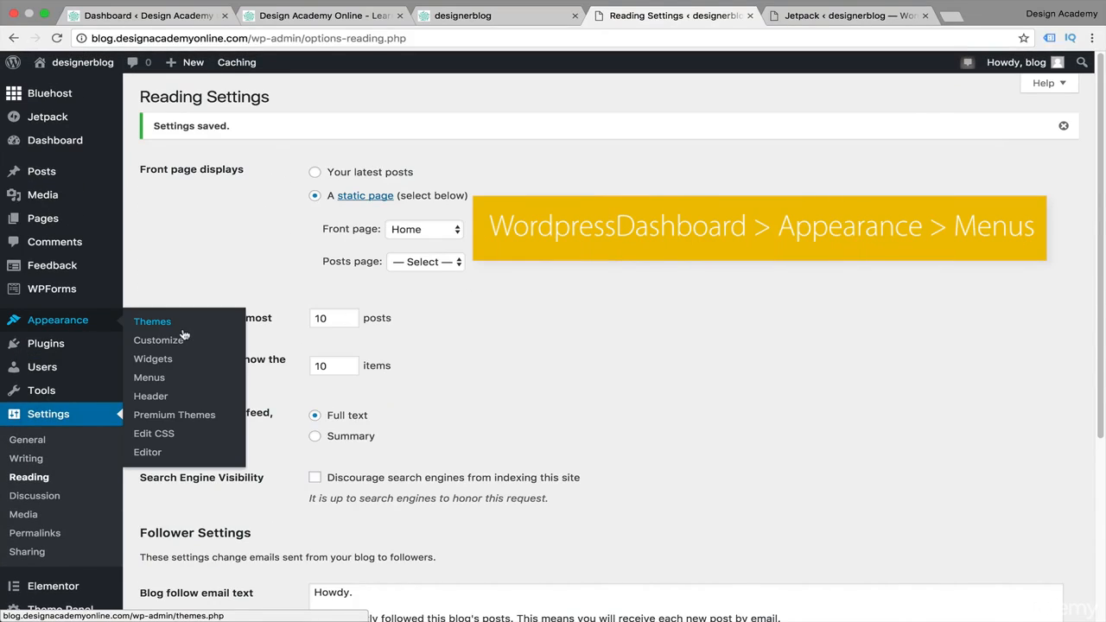
pyautogui.click(151, 378)
pyautogui.click(511, 219)
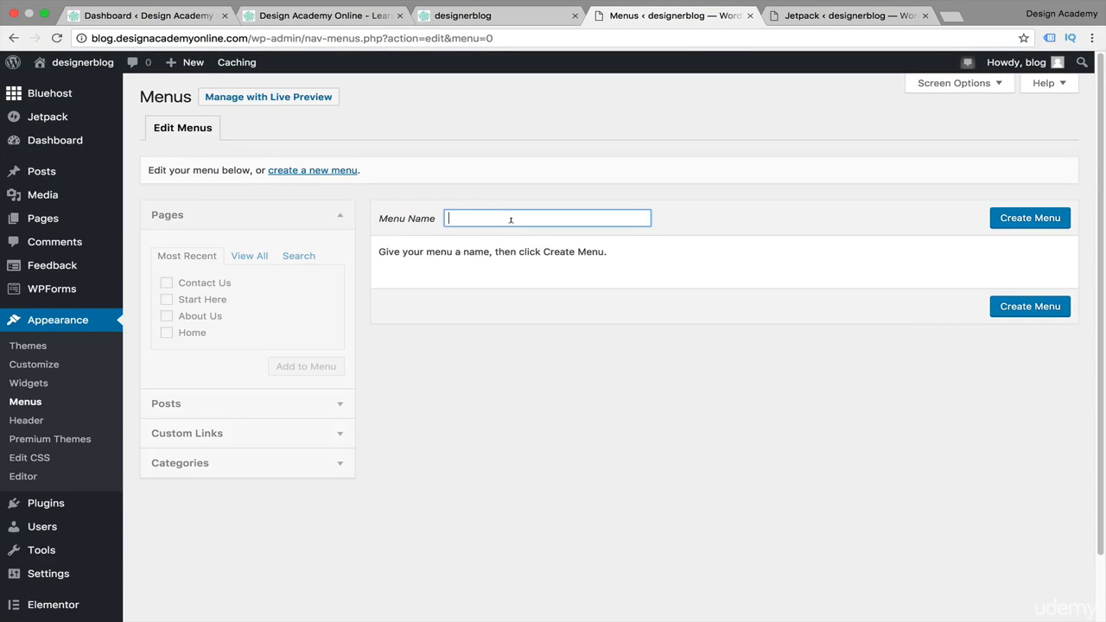
pyautogui.write('Main Menu')
pyautogui.click(1053, 227)
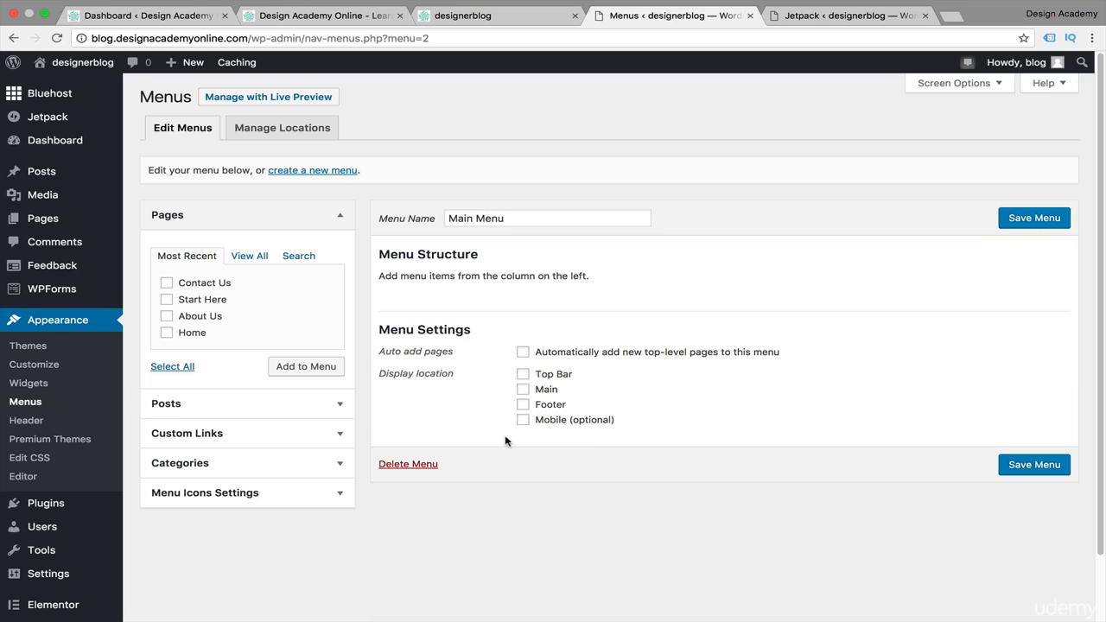
# Add the Contact Us, Start Here, About Us and Home pages to the menu
pyautogui.click(167, 300)
pyautogui.click(166, 316)
pyautogui.click(166, 334)
pyautogui.click(291, 368)
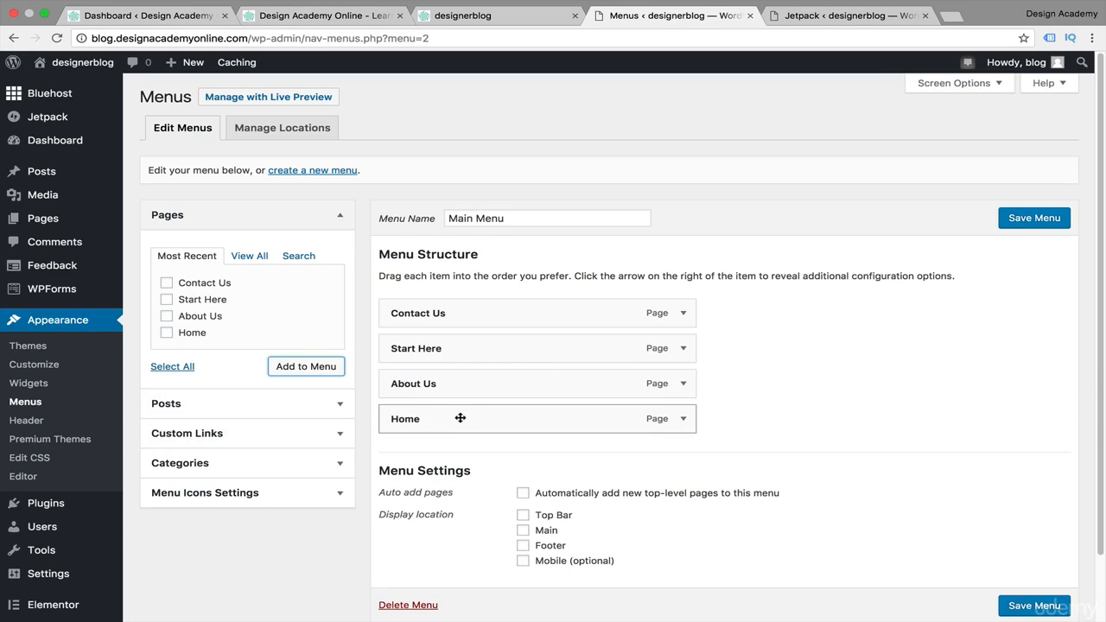
# Reorder the menu items to Home, About Us, Contact Us, nesting Start Here as a sub item under About Us
pyautogui.moveTo(459, 418); pyautogui.dragTo(457, 316)
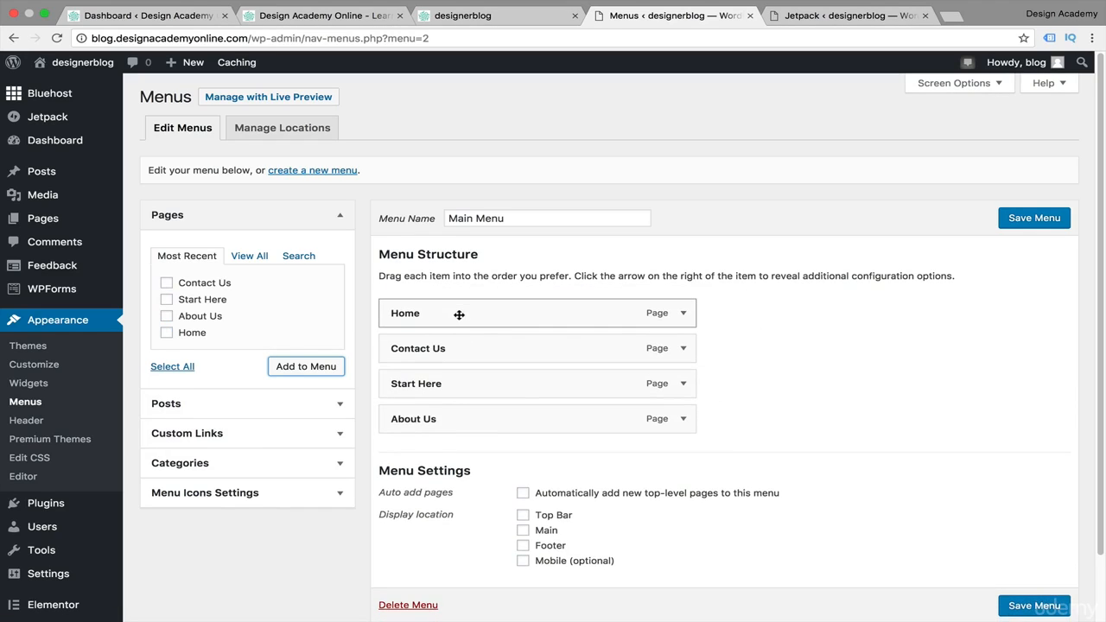
pyautogui.scroll(-2, 820, 380)
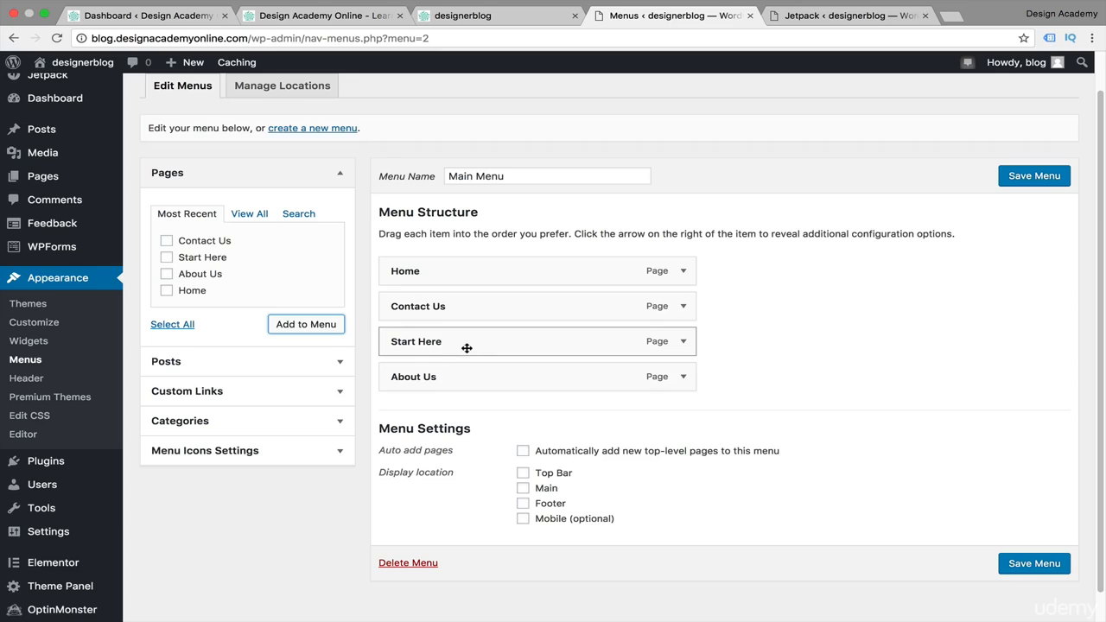
pyautogui.moveTo(459, 382); pyautogui.dragTo(457, 306)
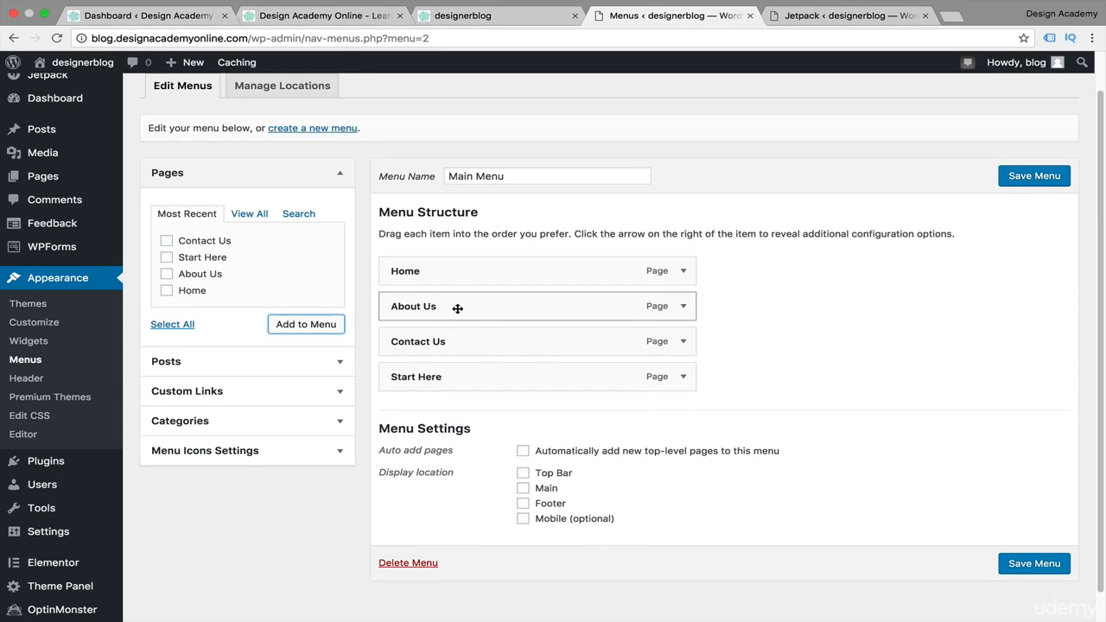
pyautogui.moveTo(455, 380); pyautogui.dragTo(482, 345)
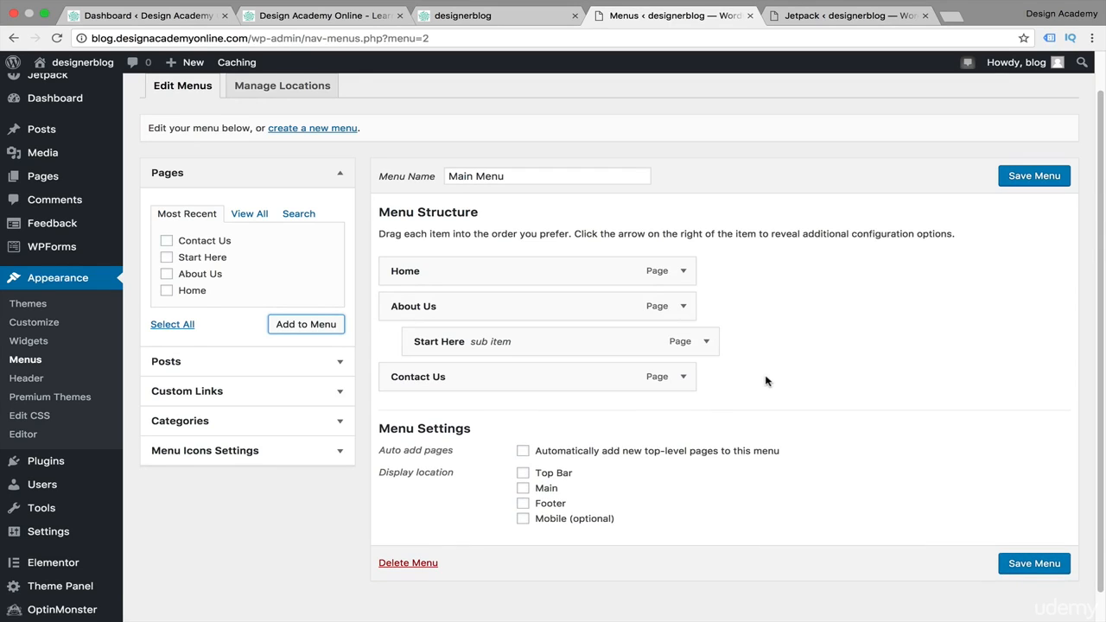
# Save the Main Menu
pyautogui.scroll(-1, 790, 442)
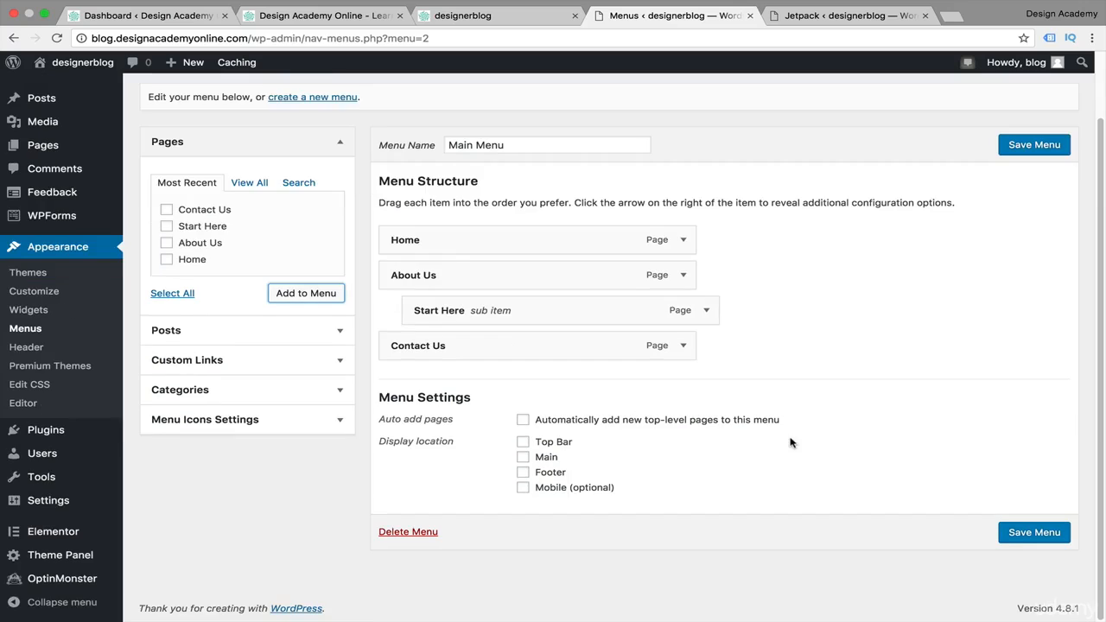
pyautogui.scroll(2, 790, 442)
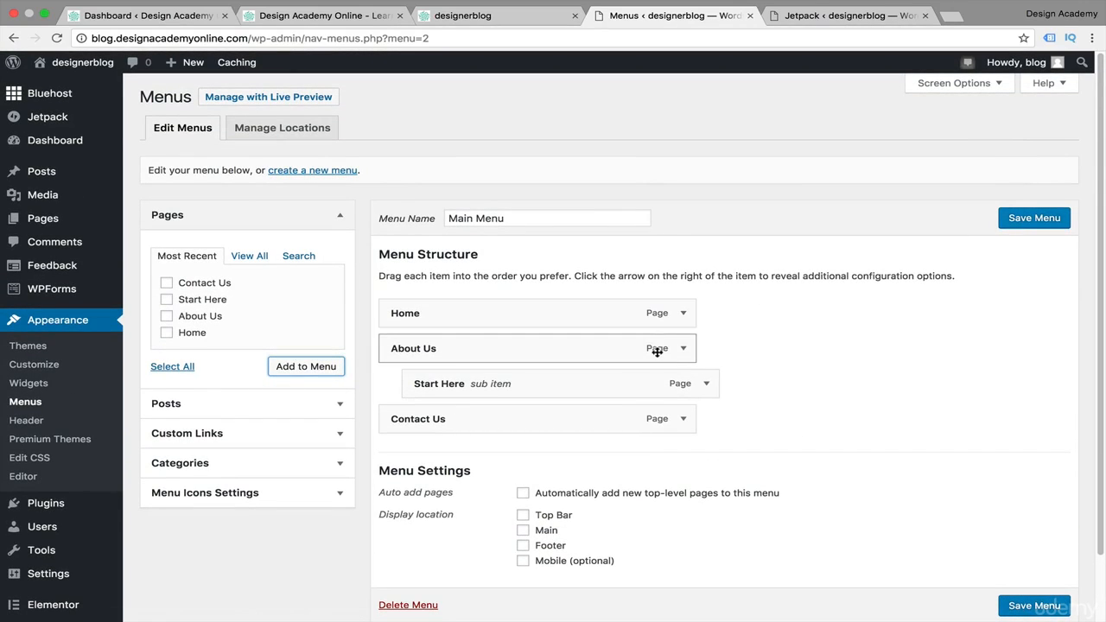
pyautogui.scroll(-1, 772, 422)
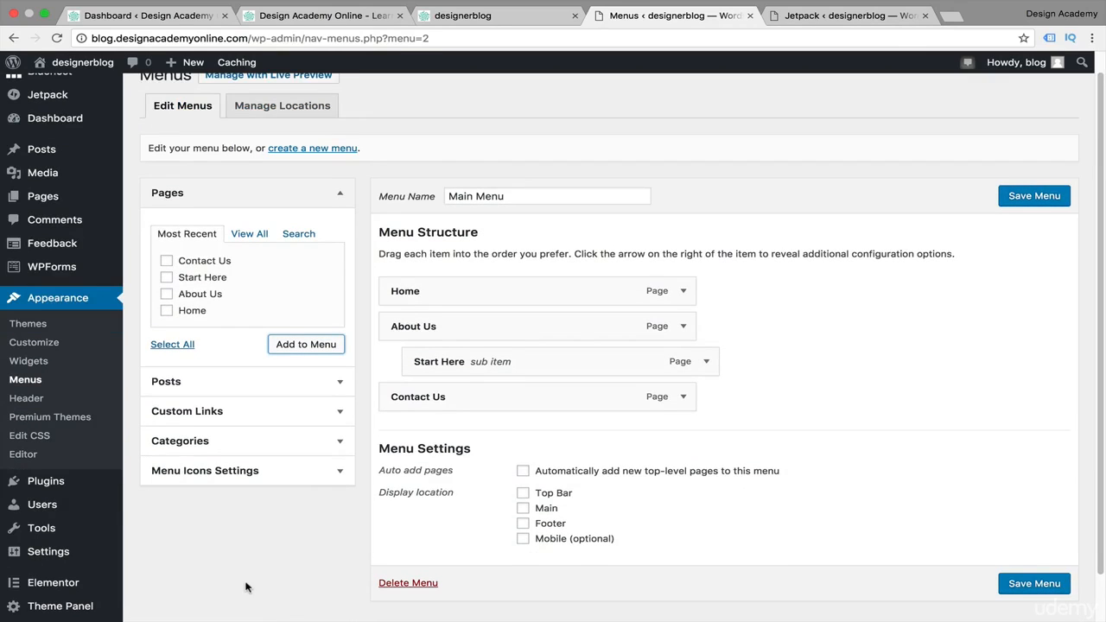
pyautogui.click(341, 410)
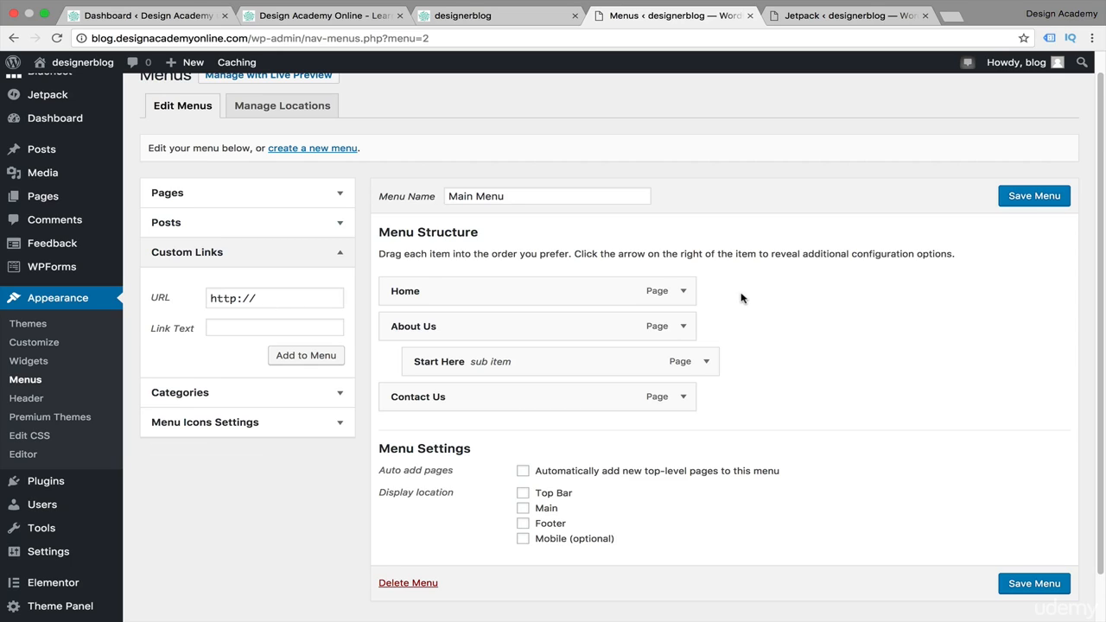
pyautogui.click(338, 253)
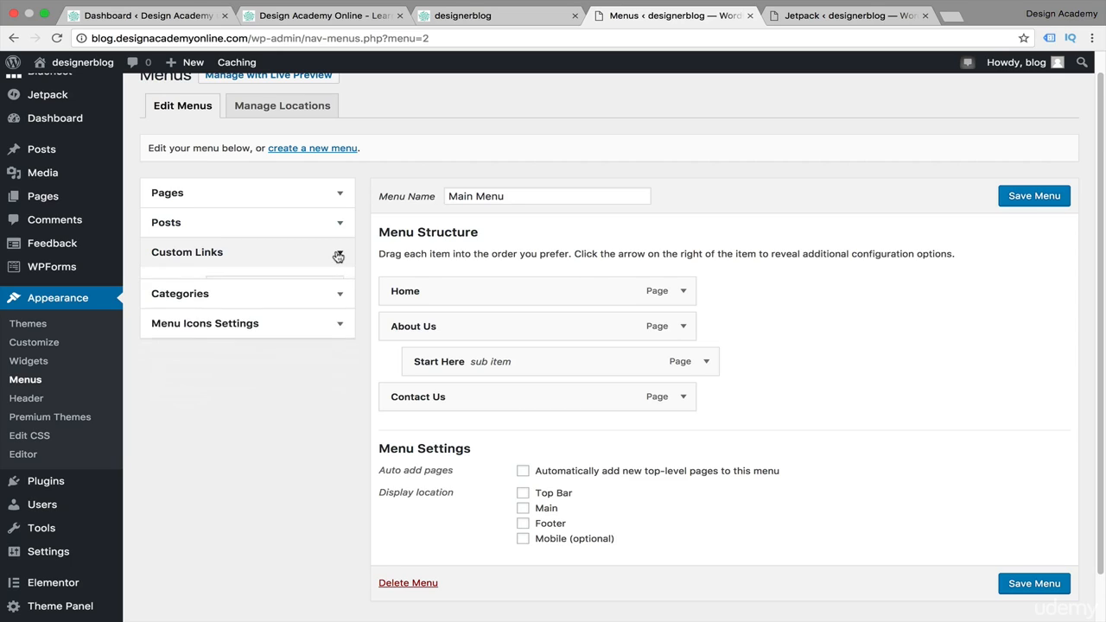
pyautogui.click(1049, 205)
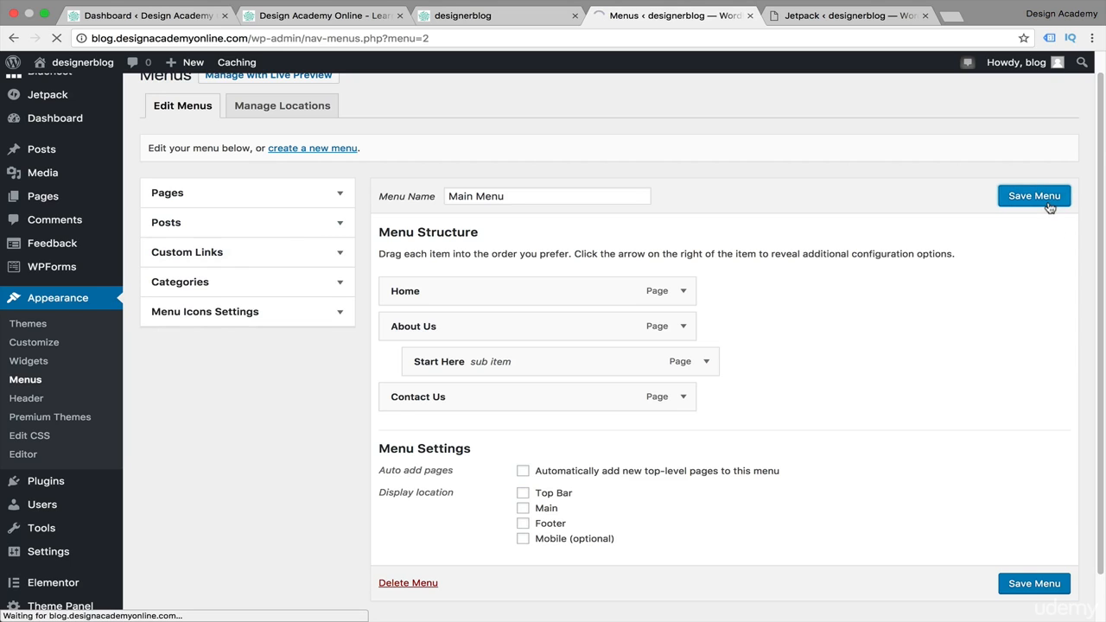
# Open the live site in a new tab to view the front page
pyautogui.scroll(-3, 864, 473)
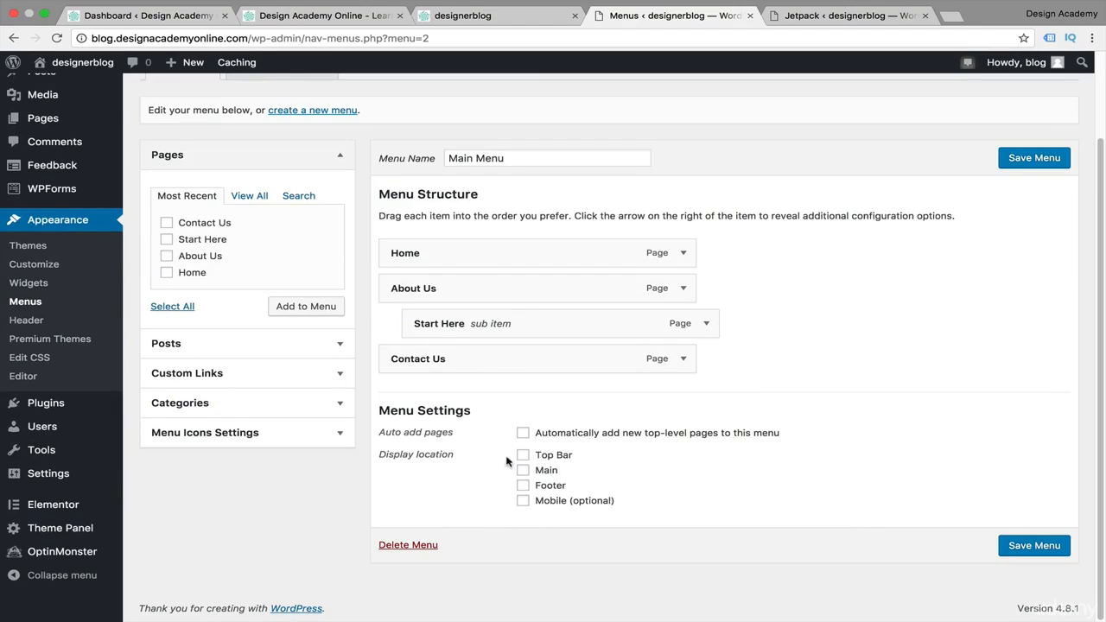
pyautogui.scroll(2, 451, 428)
pyautogui.scroll(2, 451, 427)
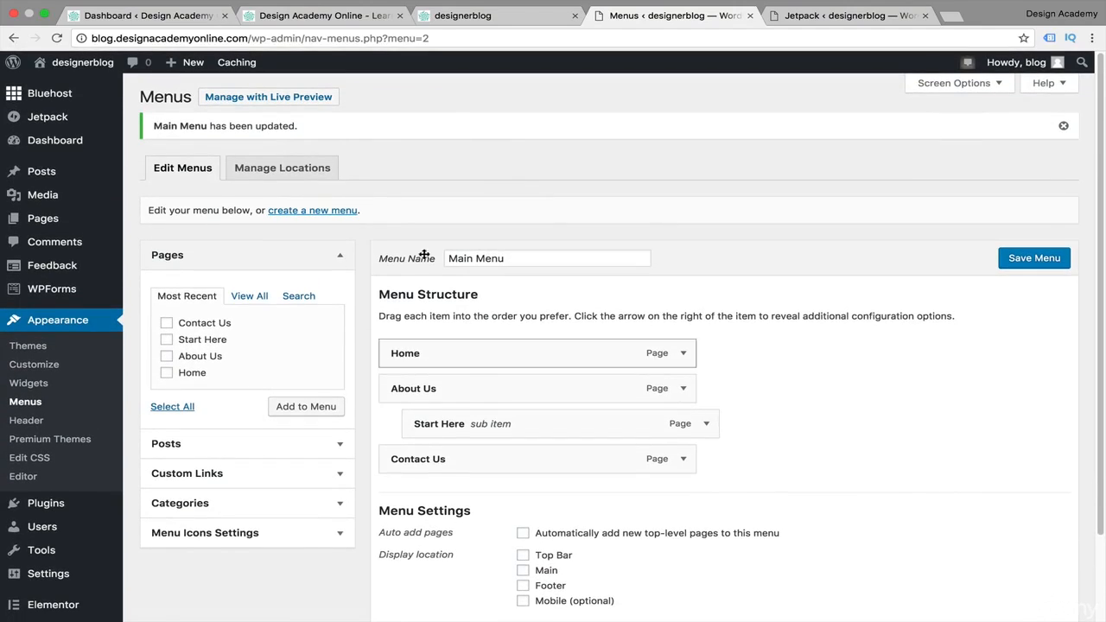
pyautogui.moveTo(83, 62)
pyautogui.rightClick(68, 84)
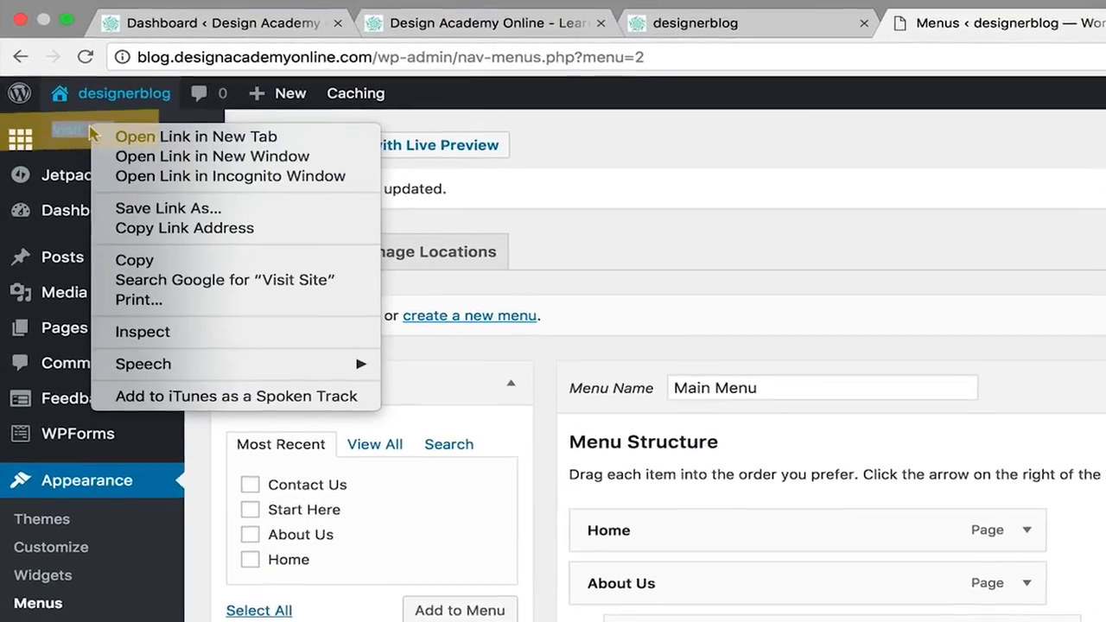
pyautogui.click(123, 138)
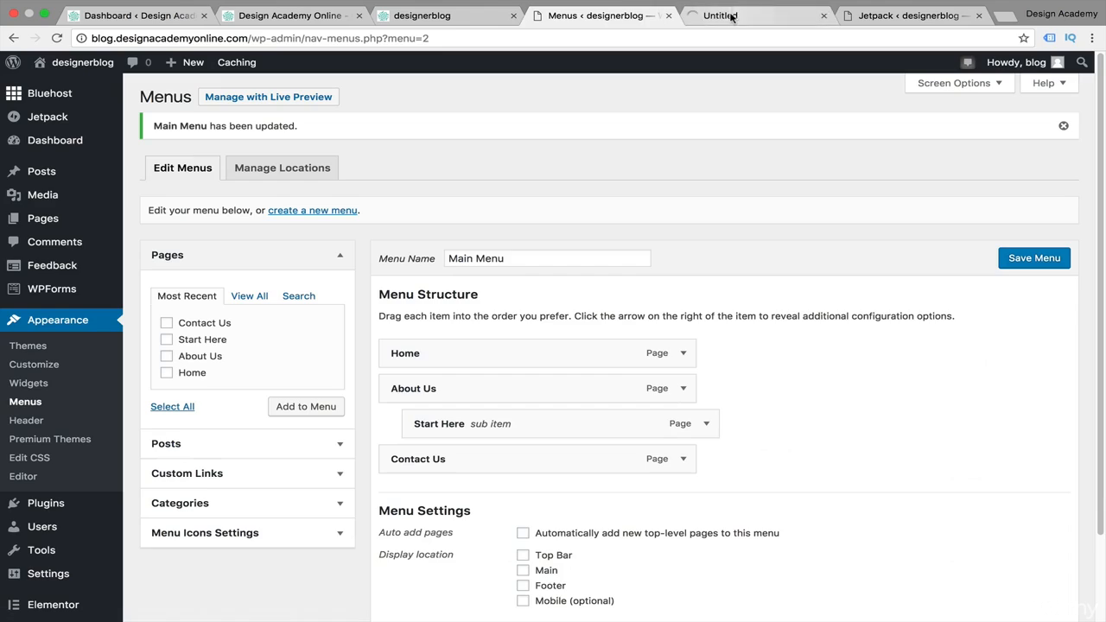
pyautogui.click(730, 15)
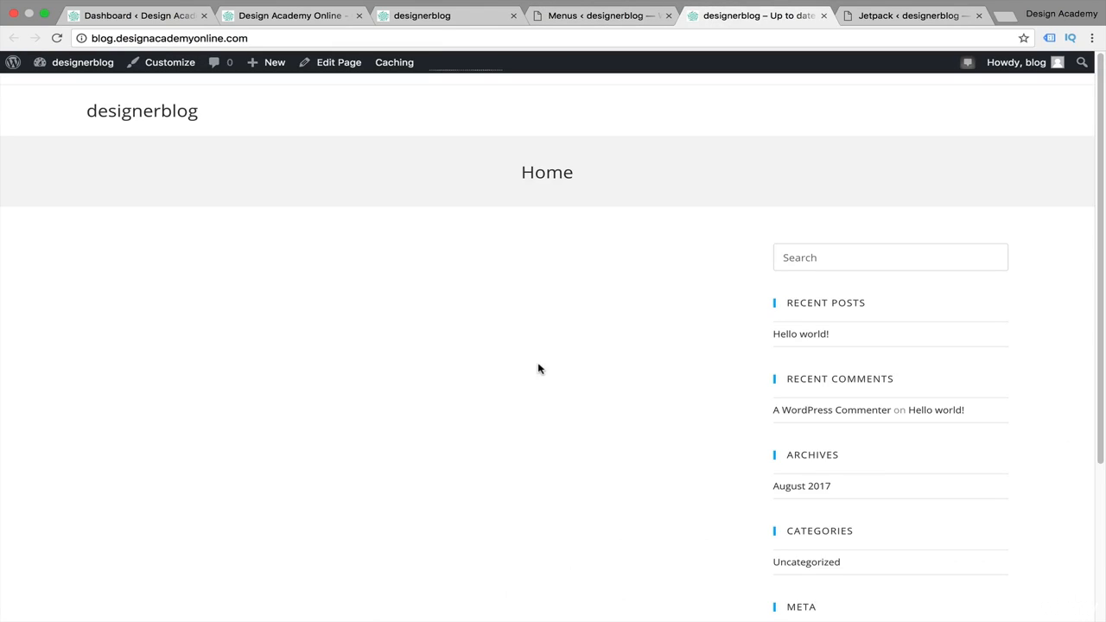
# In the Customizer's menu locations, assign Main Menu to the Main location
pyautogui.click(171, 69)
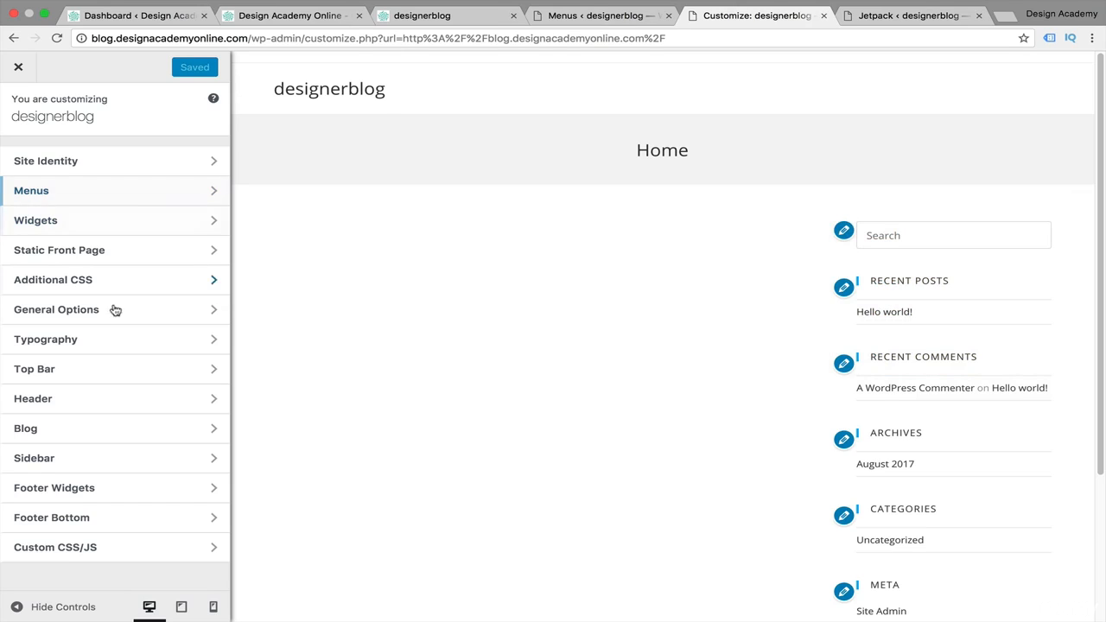
pyautogui.click(162, 190)
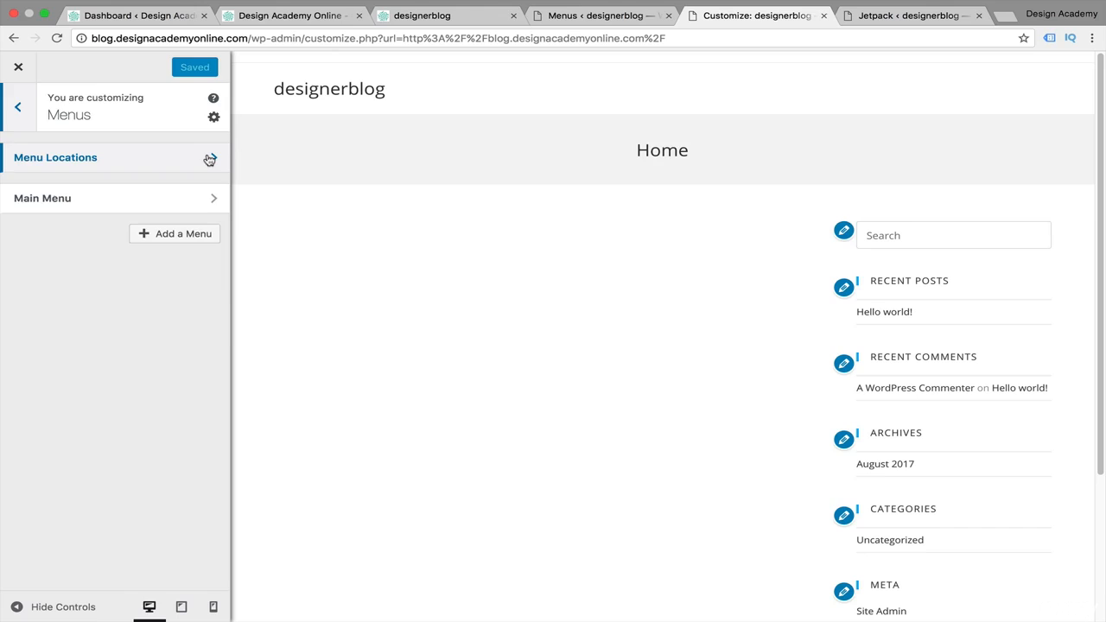
pyautogui.click(208, 157)
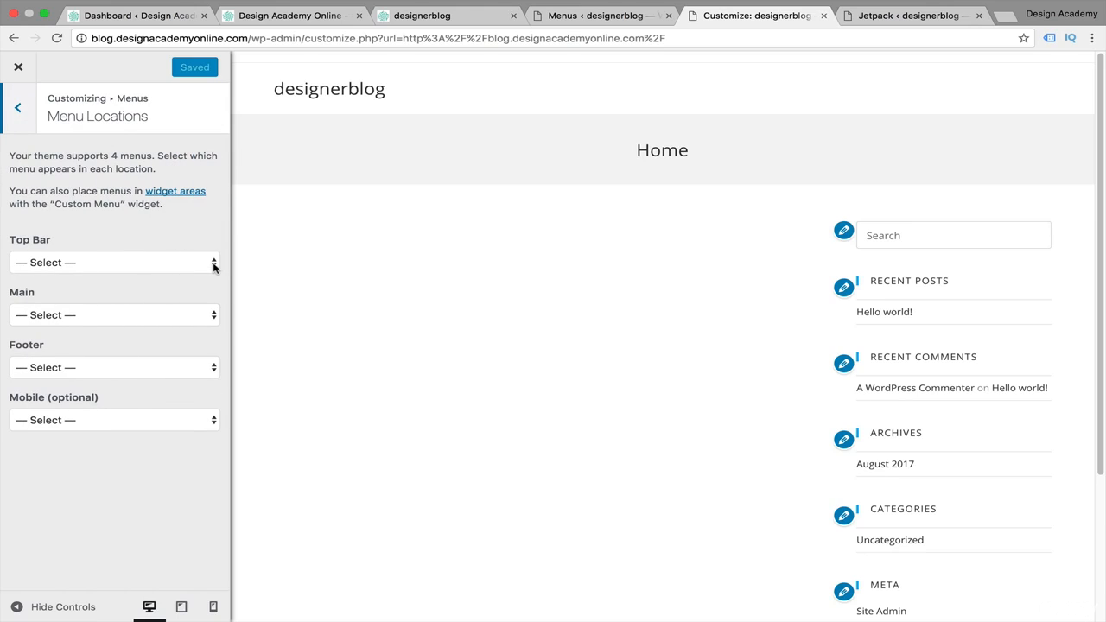
pyautogui.click(211, 318)
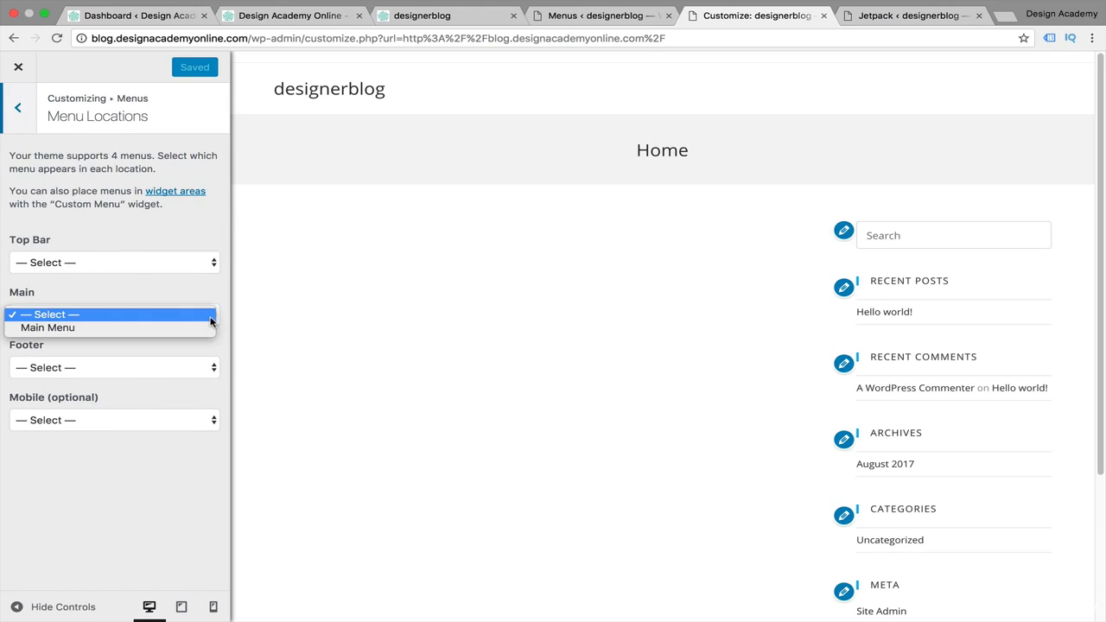
pyautogui.click(198, 329)
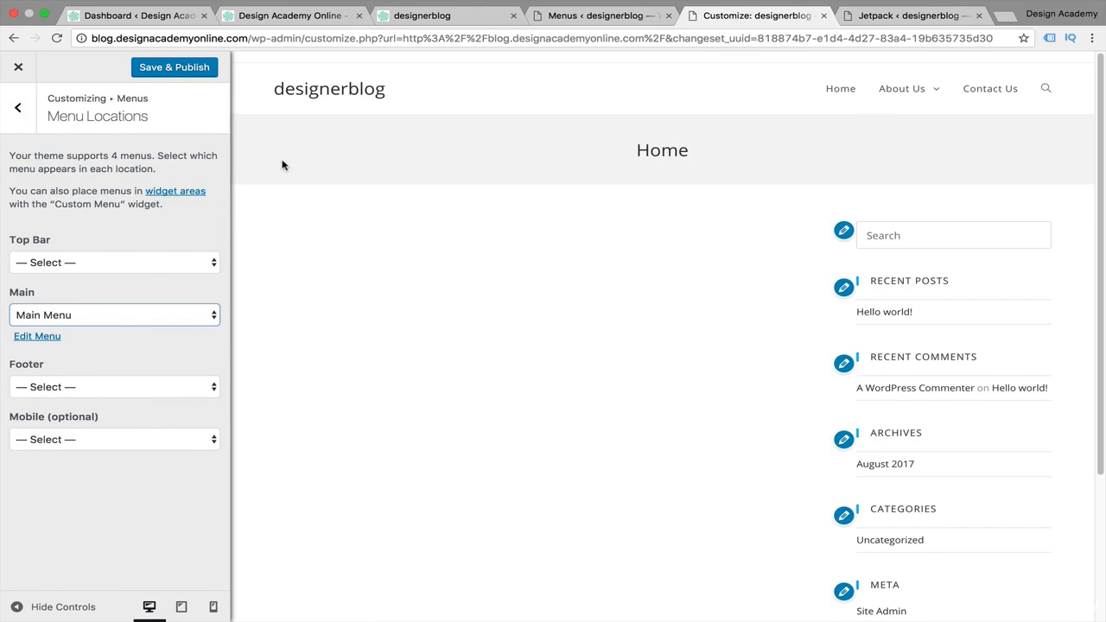
# Move Main Menu to the Top Bar location instead of Main and preview its About Us dropdown
pyautogui.moveTo(908, 91)
pyautogui.click(213, 264)
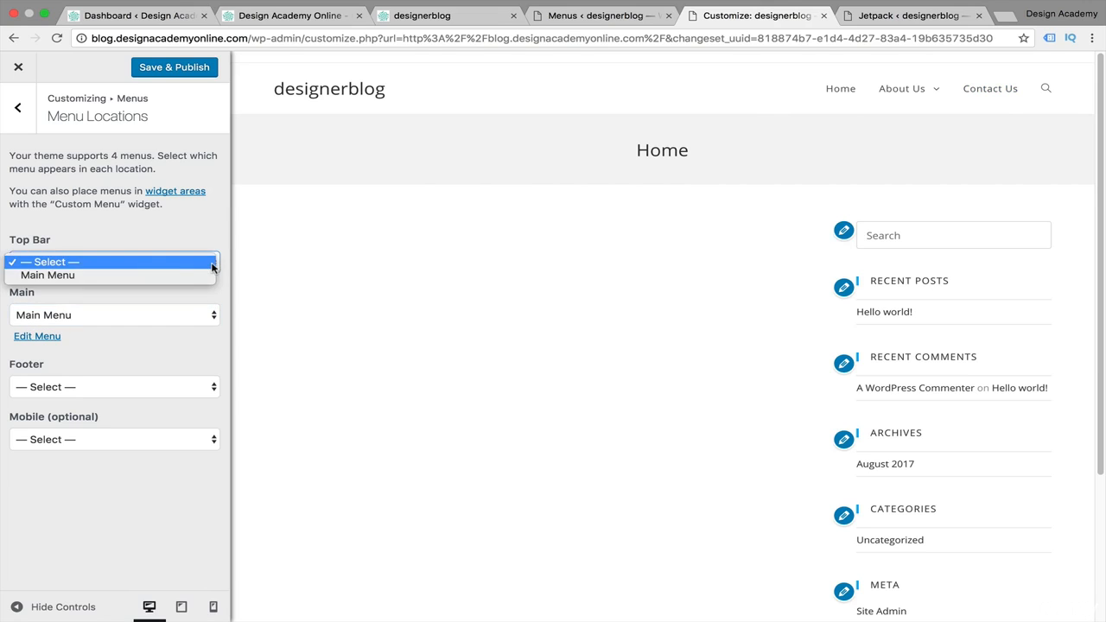
pyautogui.click(186, 275)
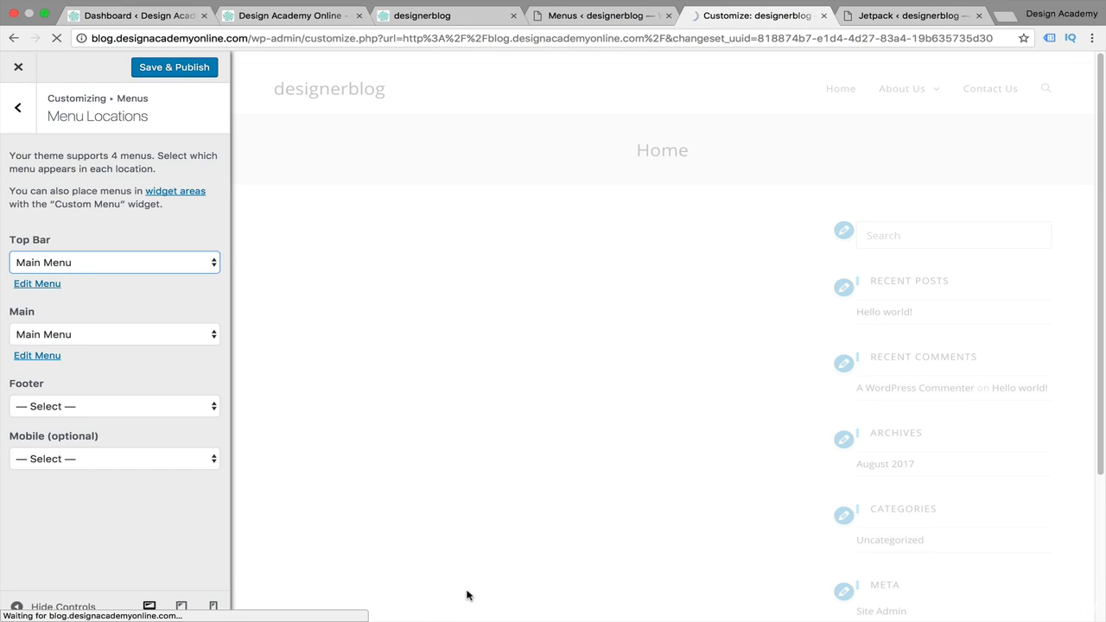
pyautogui.click(207, 317)
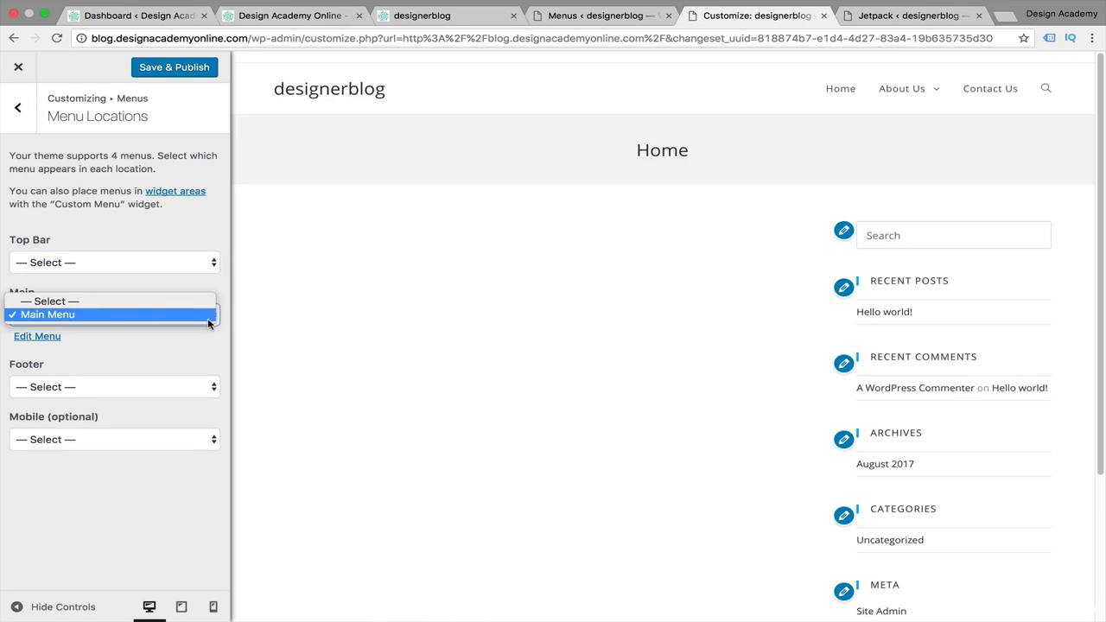
pyautogui.click(200, 303)
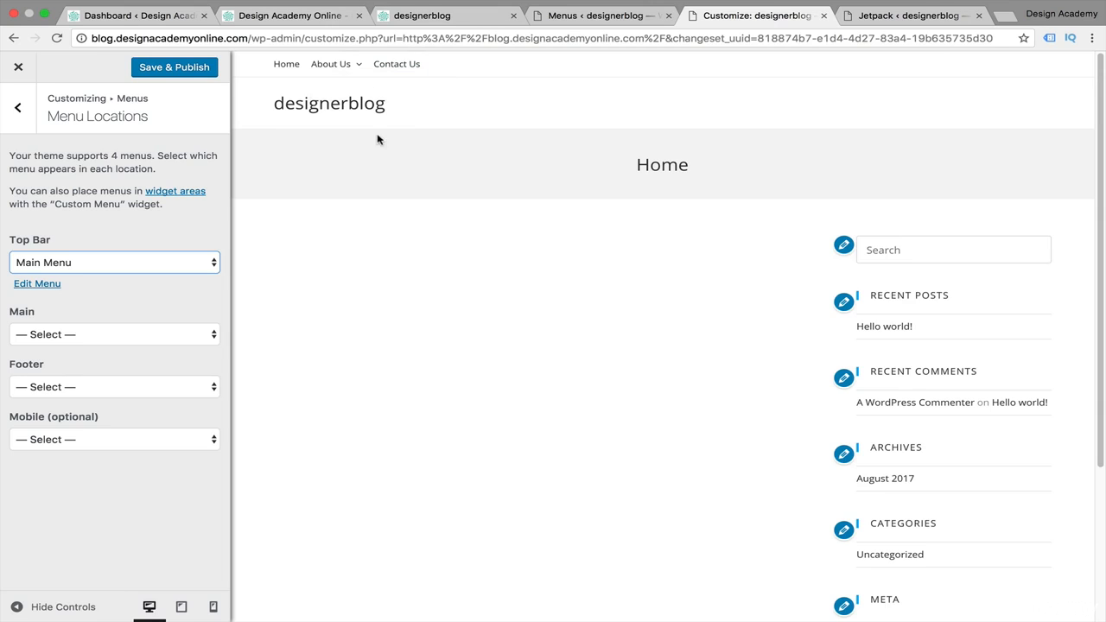
pyautogui.moveTo(341, 70)
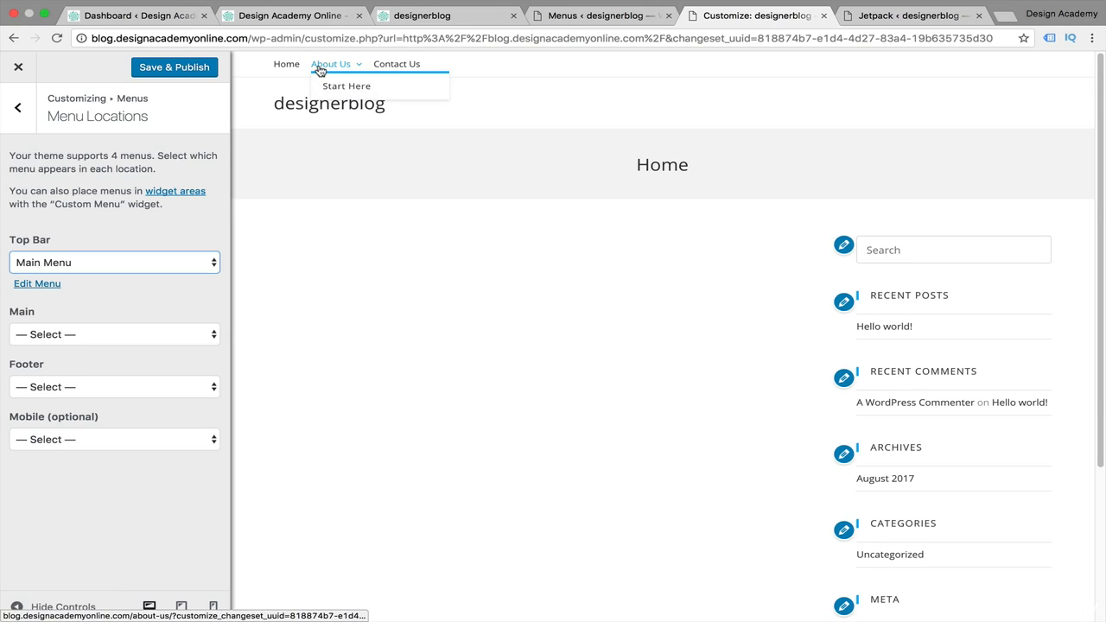
# Set the Main location back to Main Menu, clear the Top Bar location, and publish the changes
pyautogui.click(209, 337)
pyautogui.click(186, 354)
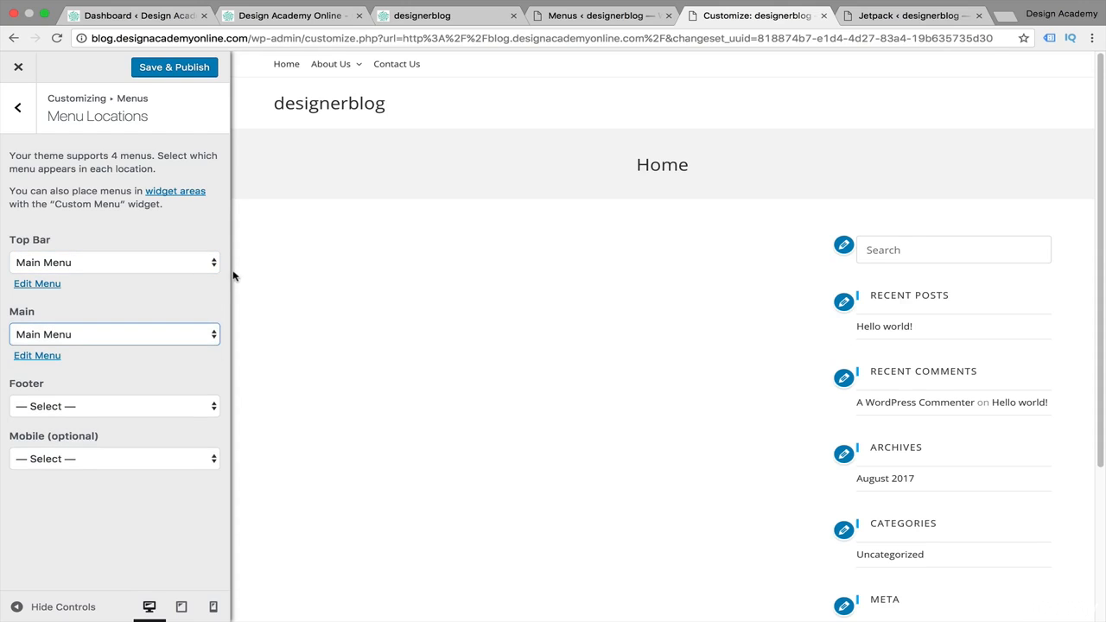
pyautogui.click(213, 262)
pyautogui.click(201, 252)
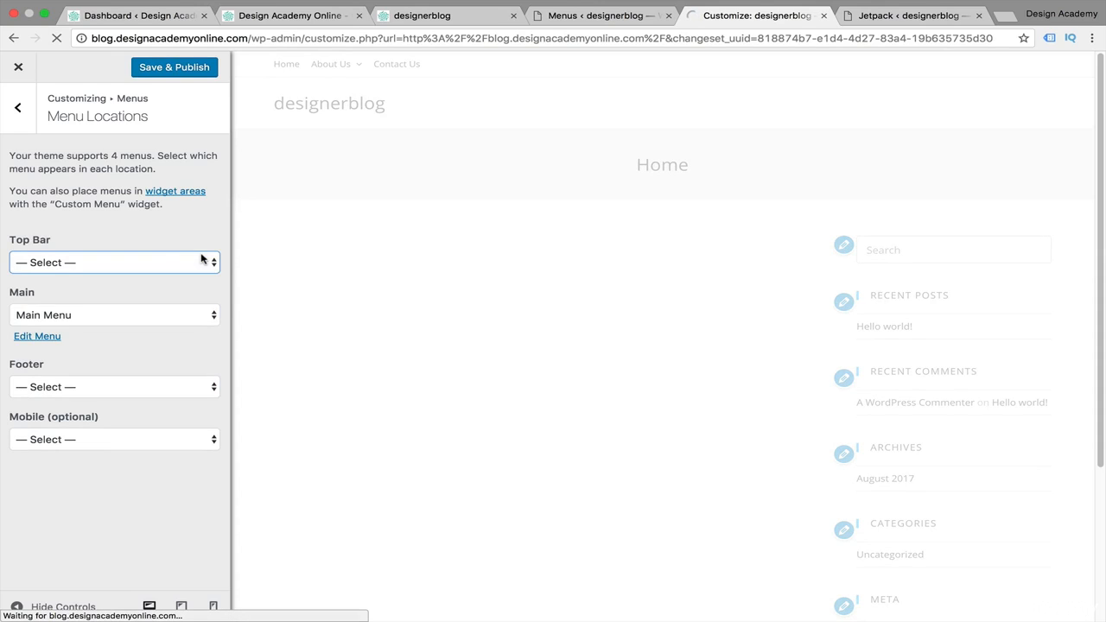
pyautogui.click(194, 67)
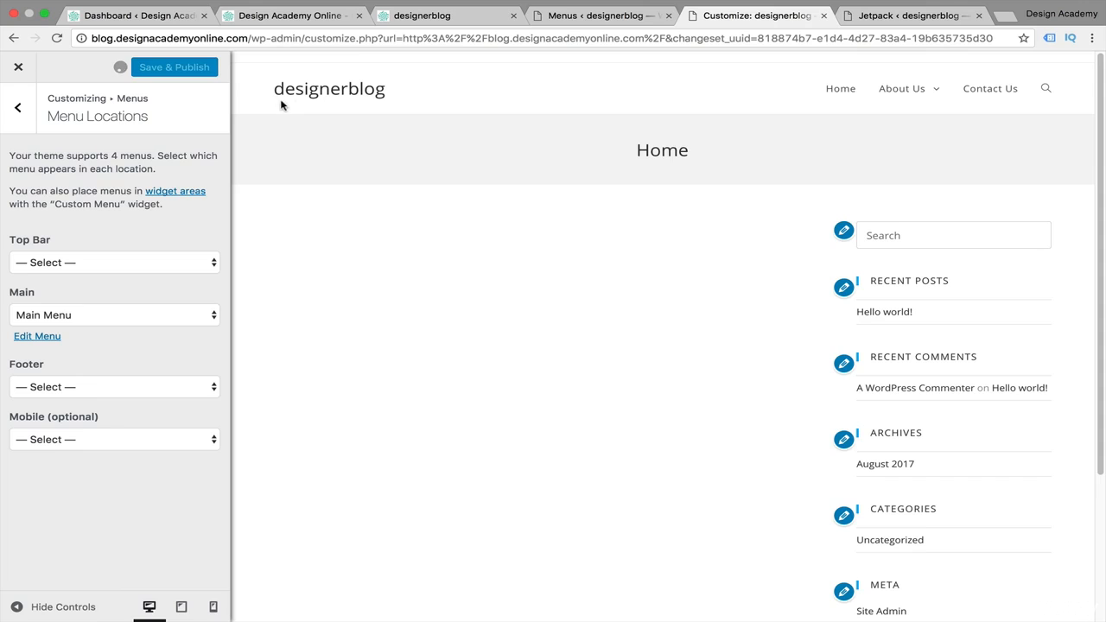
# Review the Main Menu's items and display location in the Customizer, then close it
pyautogui.click(20, 107)
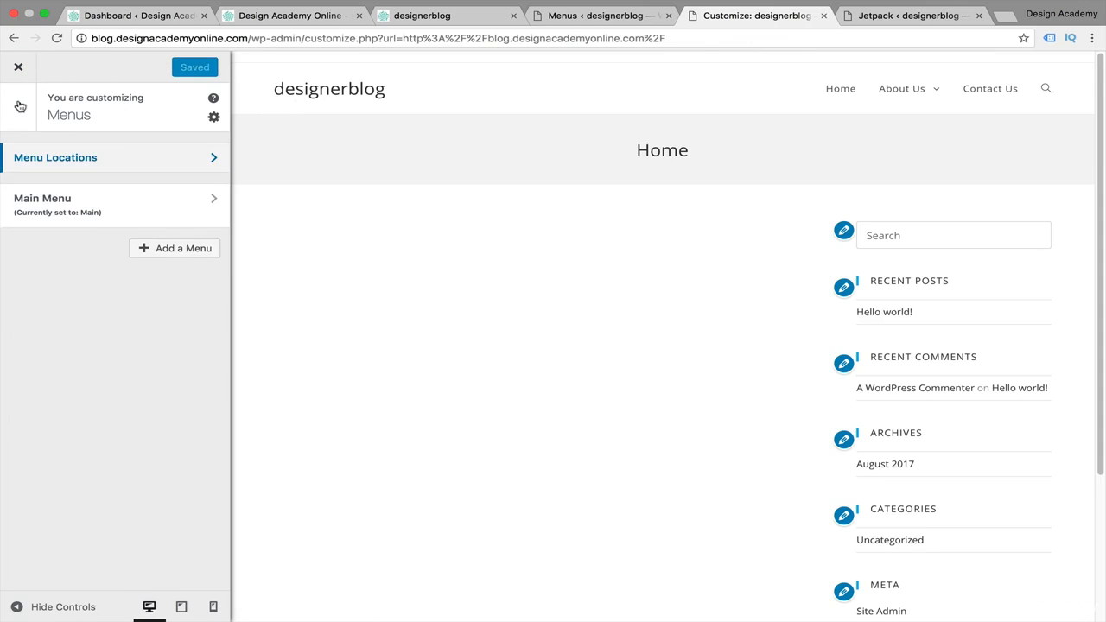
pyautogui.click(113, 206)
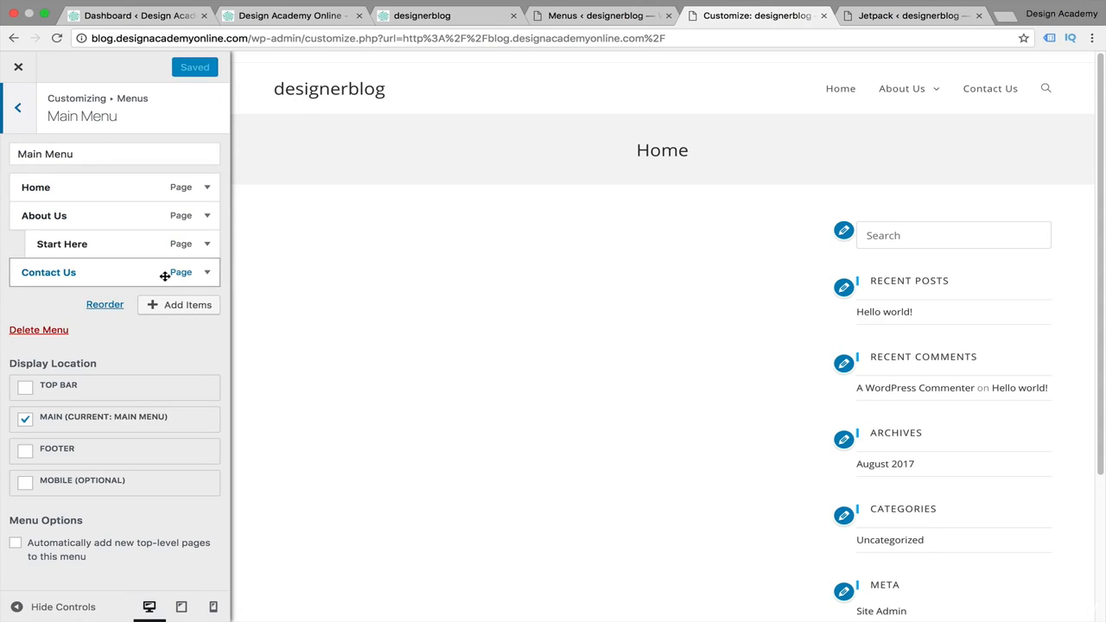
pyautogui.doubleClick(18, 107)
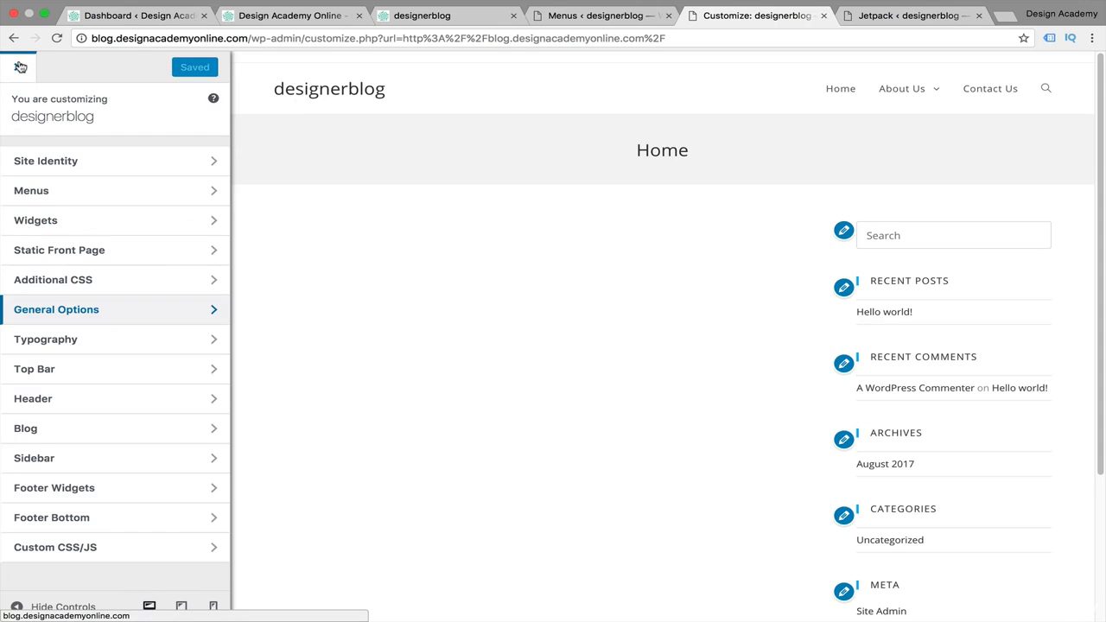
pyautogui.click(20, 67)
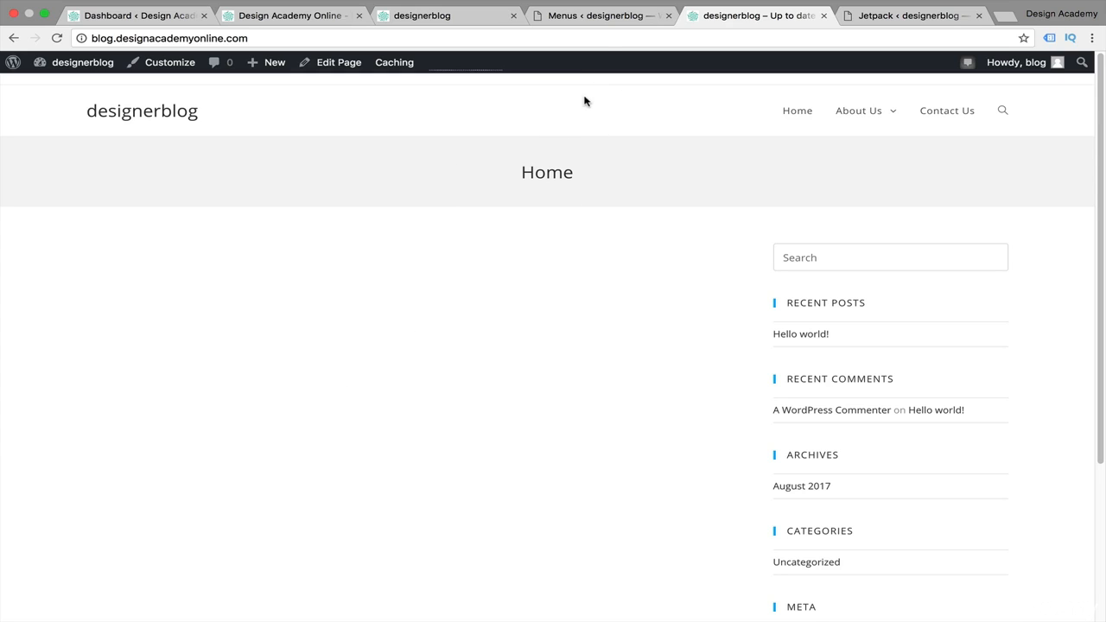
# Go to the list of all pages and open the Home page for editing
pyautogui.click(613, 18)
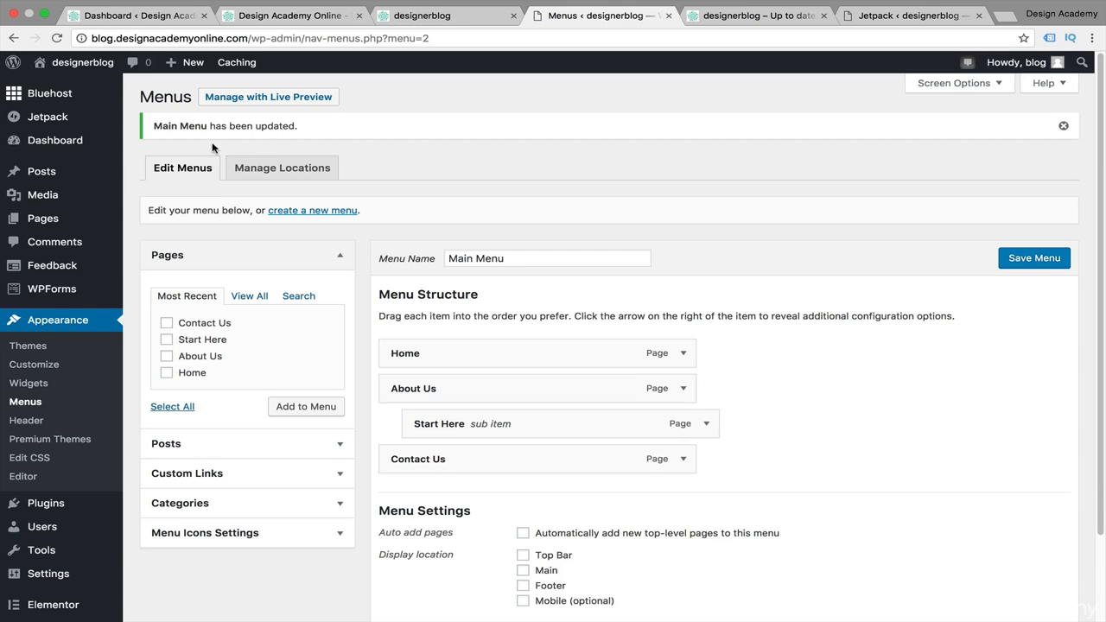
pyautogui.moveTo(56, 220)
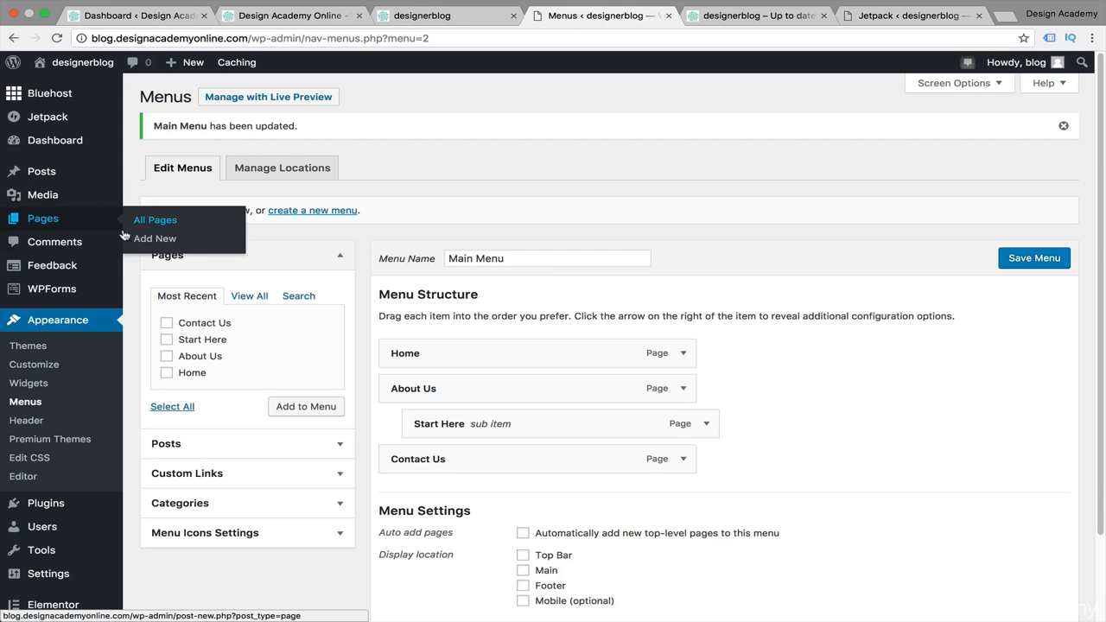
pyautogui.click(149, 221)
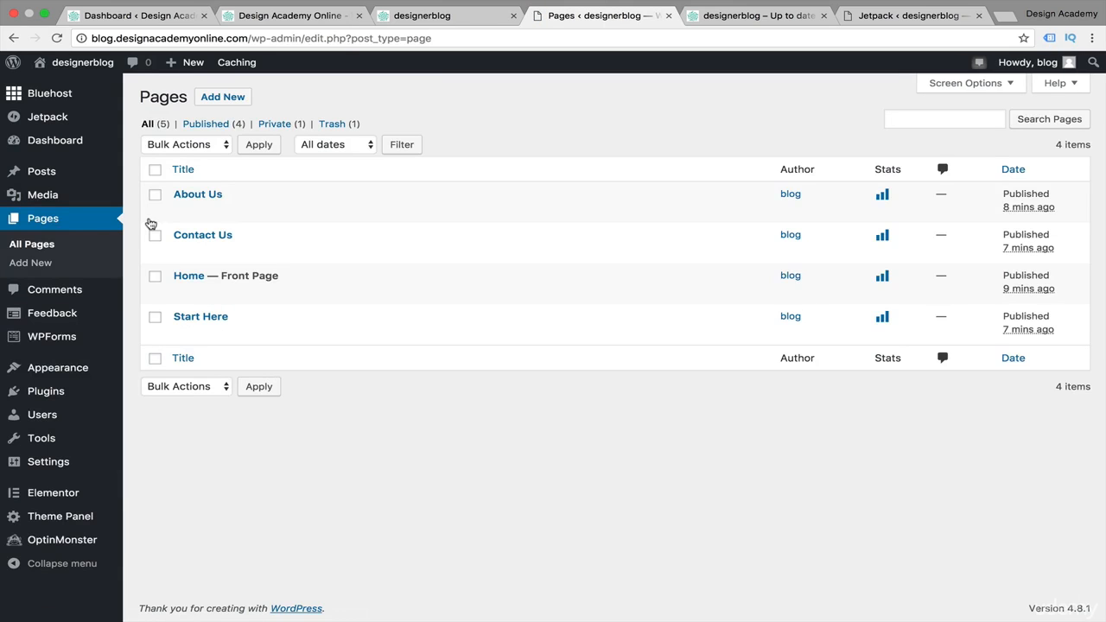
pyautogui.click(188, 277)
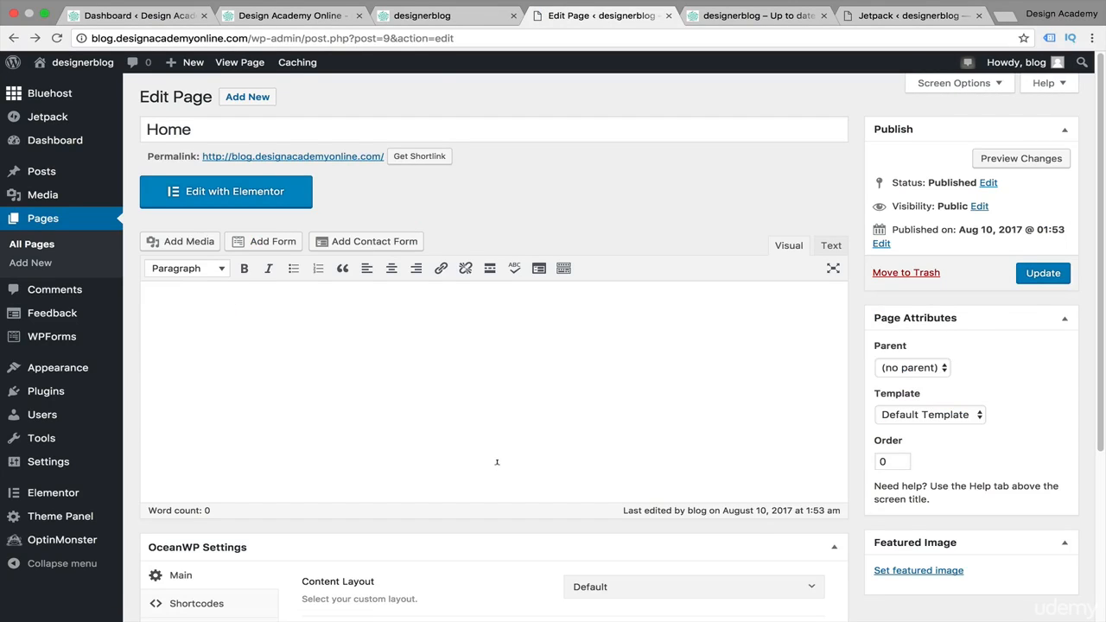
# Set the Home page's OceanWP content layout to 100% Full Width and disable its top and bottom margins
pyautogui.scroll(-5, 497, 461)
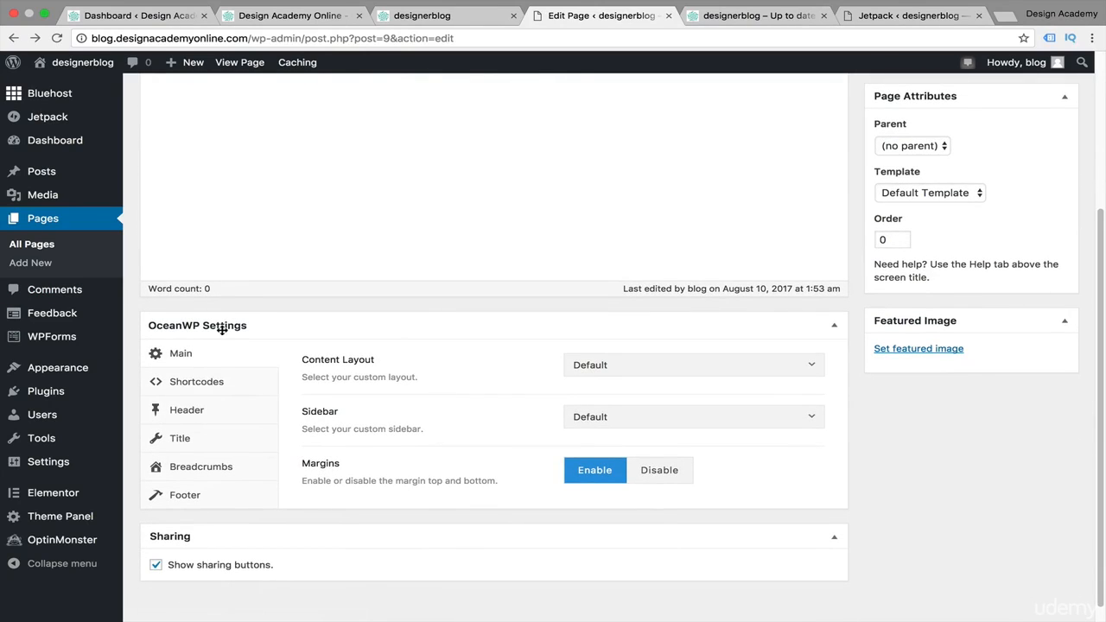
pyautogui.scroll(-1, 403, 327)
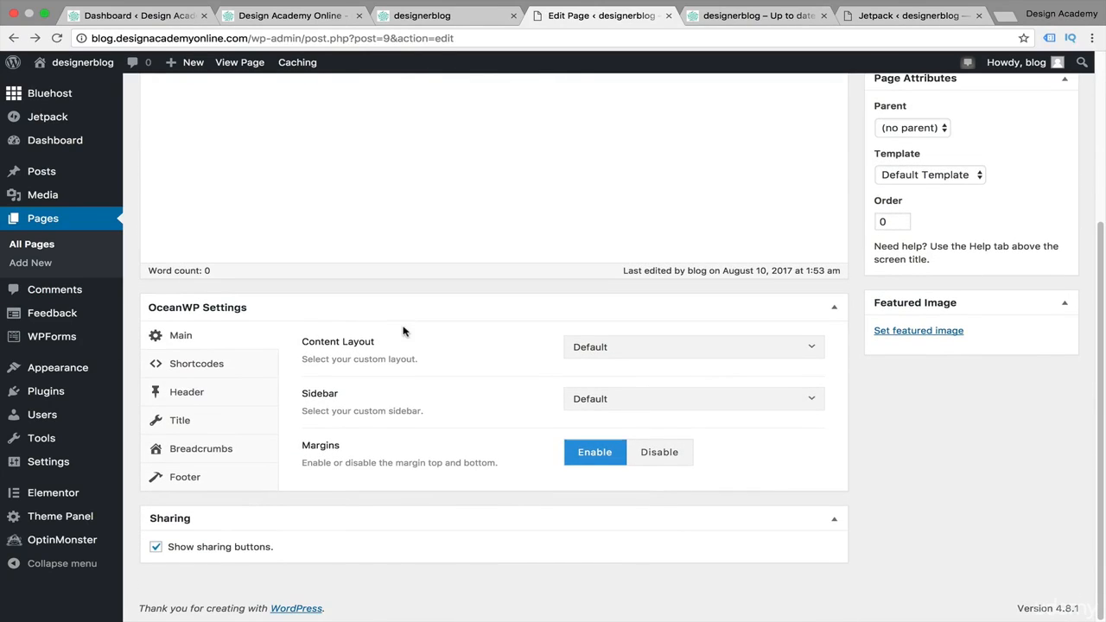
pyautogui.click(805, 350)
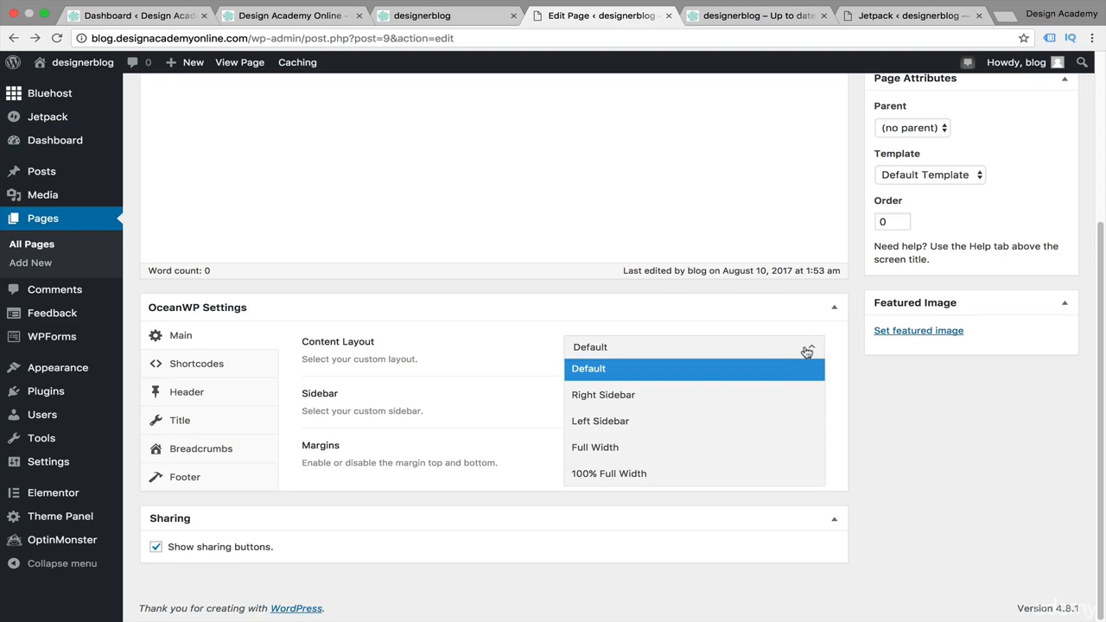
pyautogui.click(709, 471)
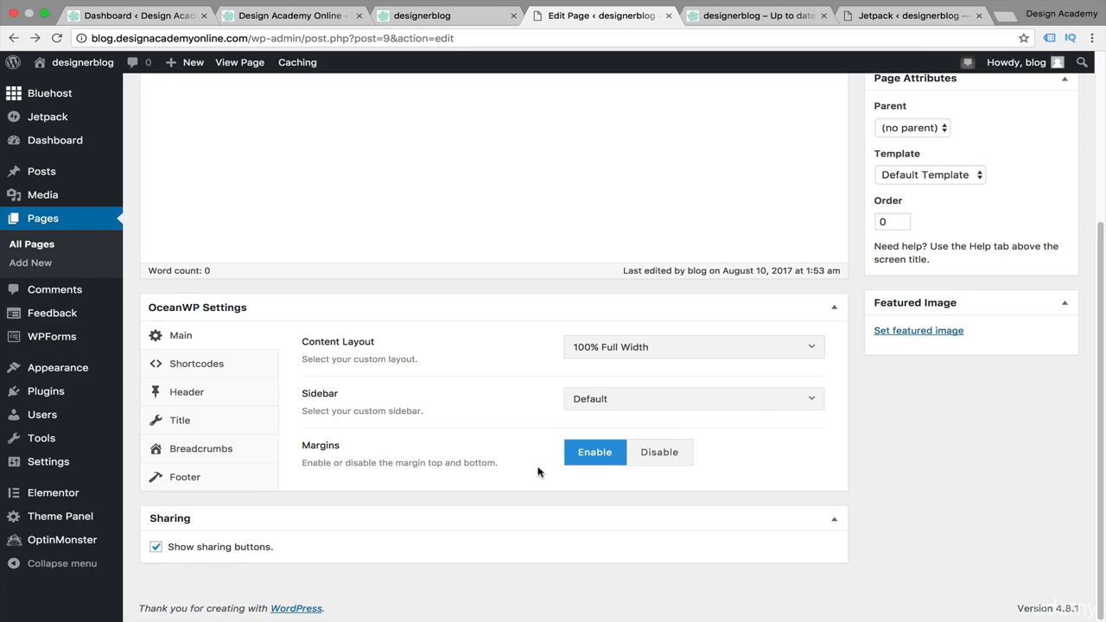
pyautogui.click(672, 459)
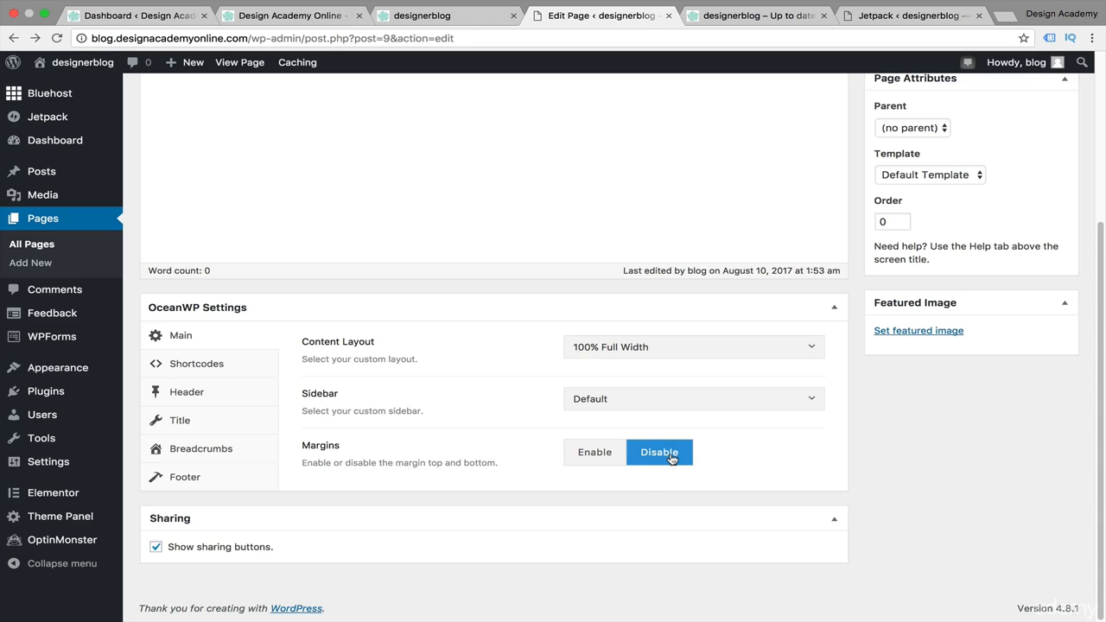
pyautogui.click(745, 18)
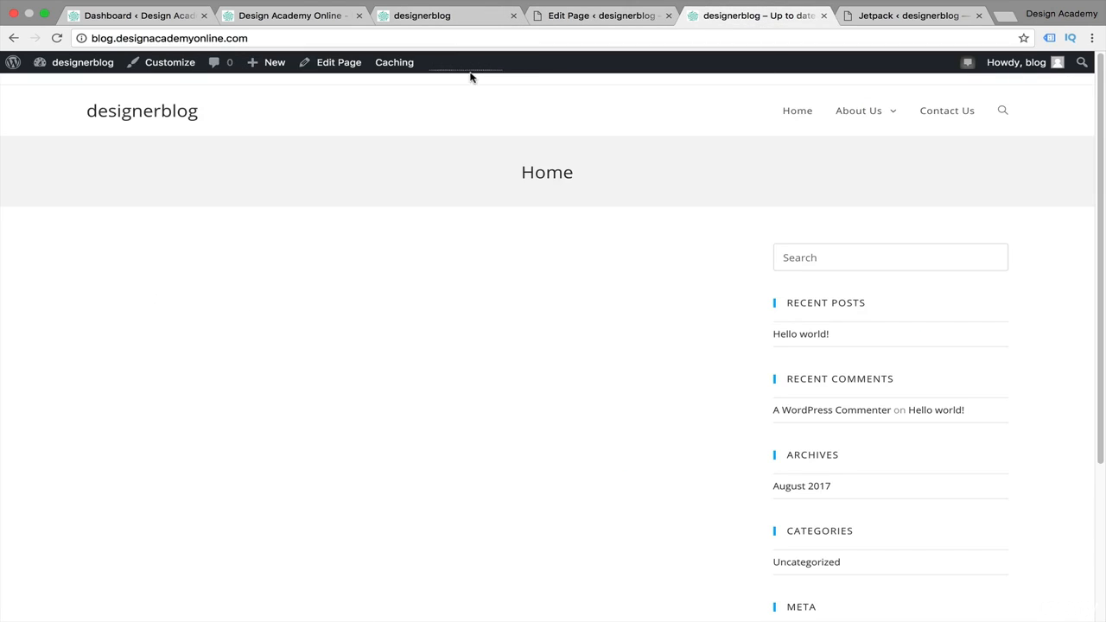
pyautogui.click(617, 17)
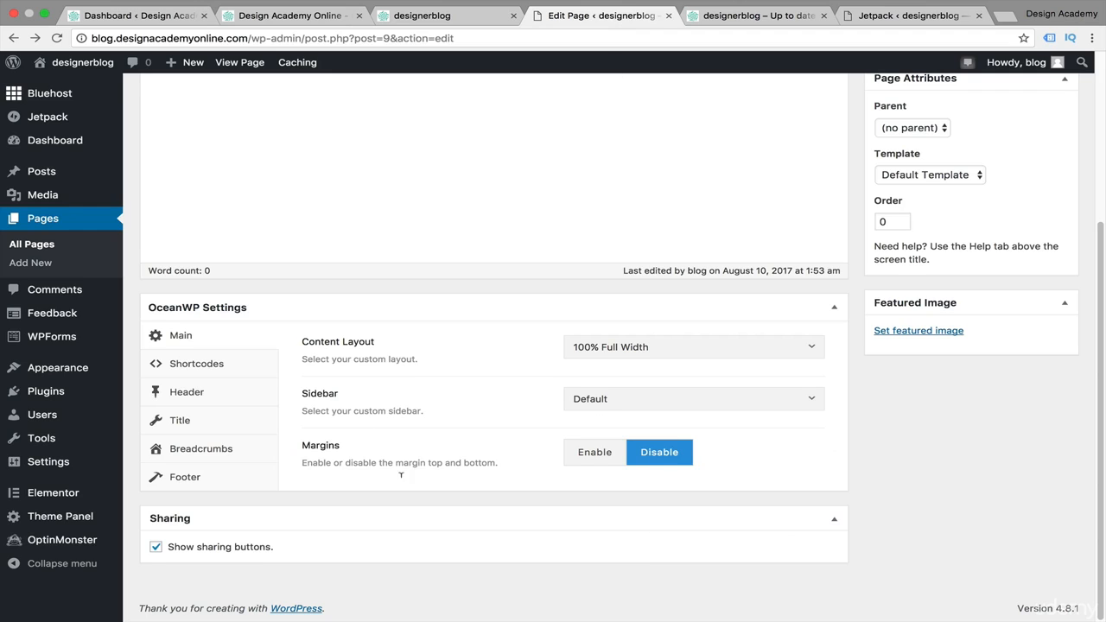
# In the page's header settings, disable the top bar, enable the header, and choose Main Menu as navigation menu
pyautogui.click(187, 393)
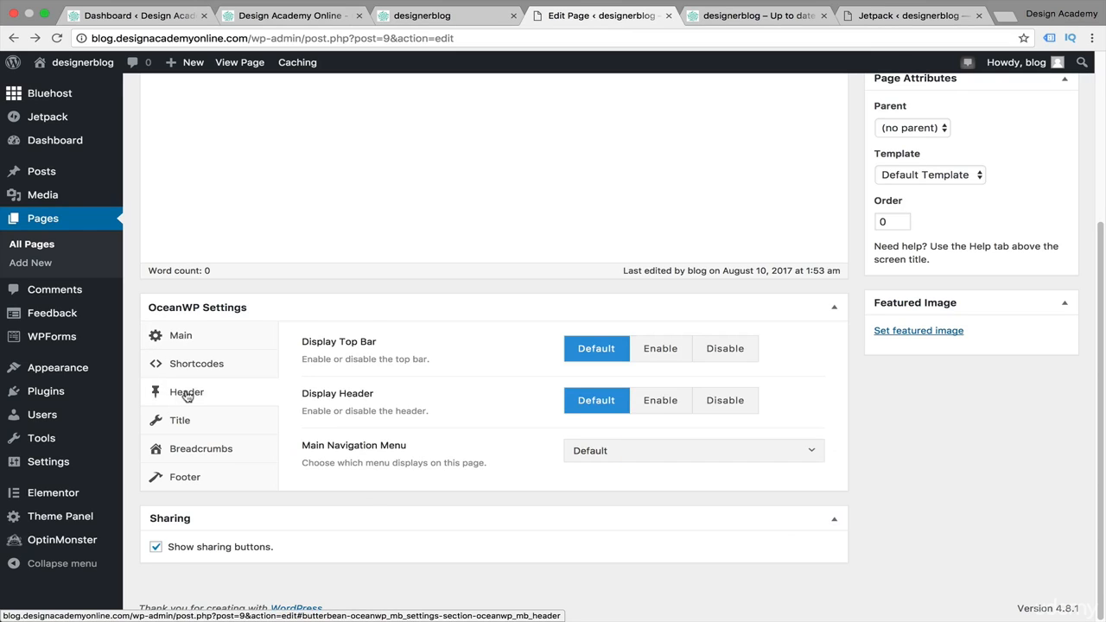
pyautogui.click(737, 353)
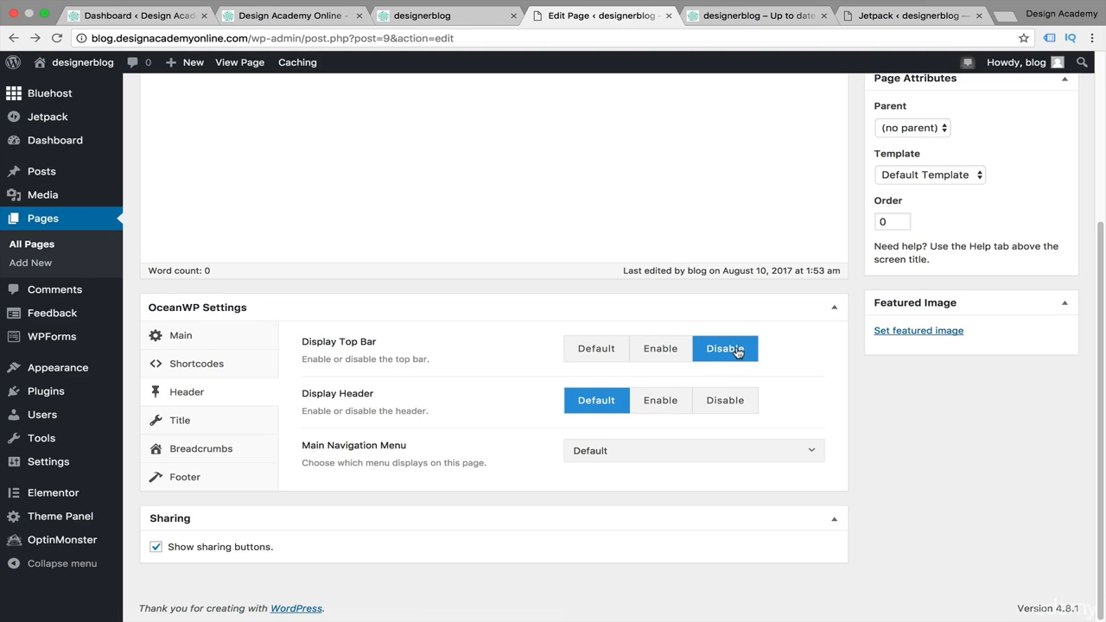
pyautogui.click(666, 404)
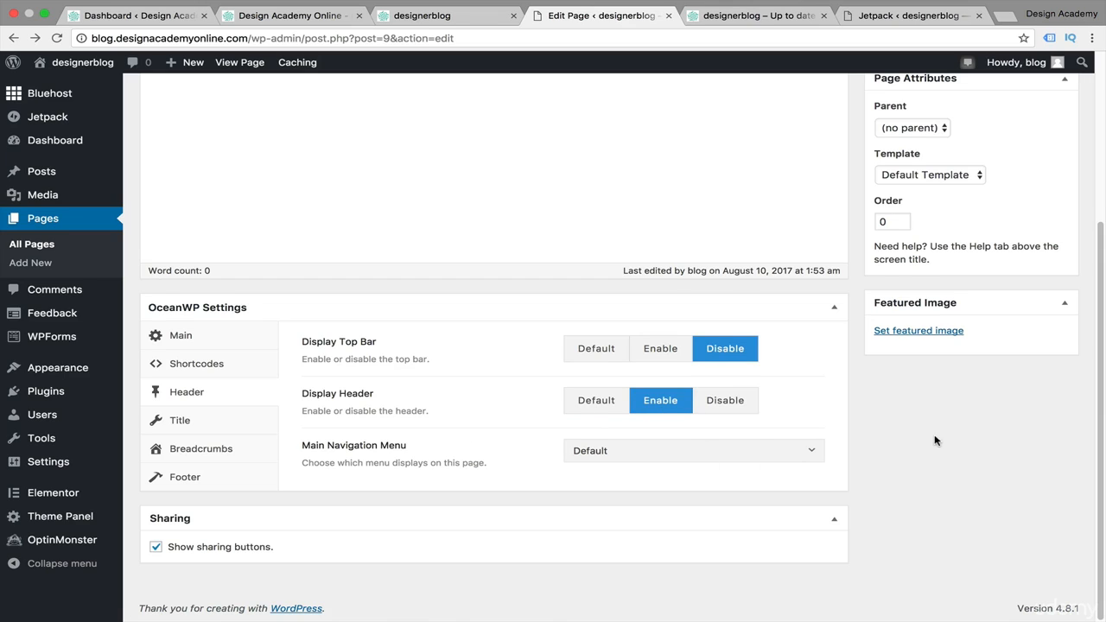
pyautogui.click(780, 452)
pyautogui.click(715, 499)
# Disable the page title display for the Home page and update the page
pyautogui.click(178, 421)
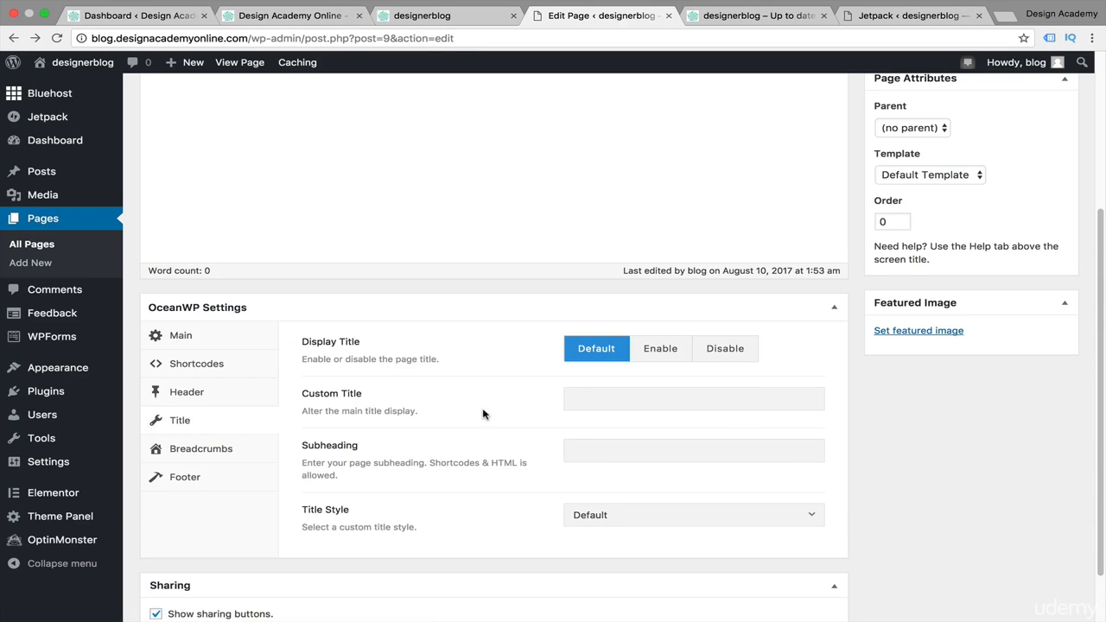
pyautogui.click(739, 349)
pyautogui.scroll(4, 525, 455)
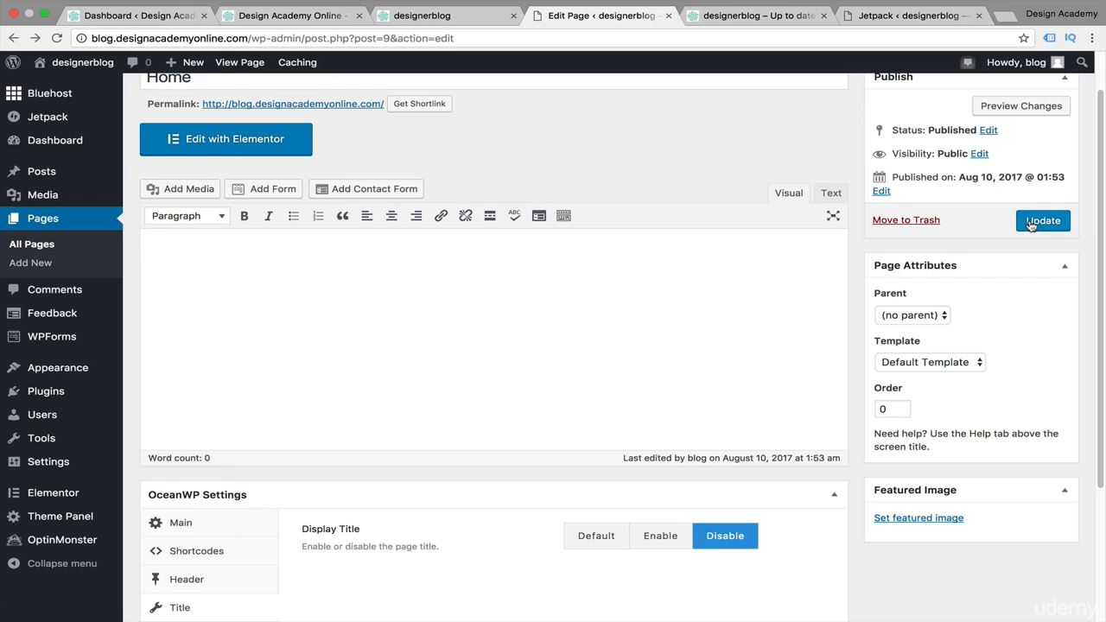
pyautogui.click(1032, 222)
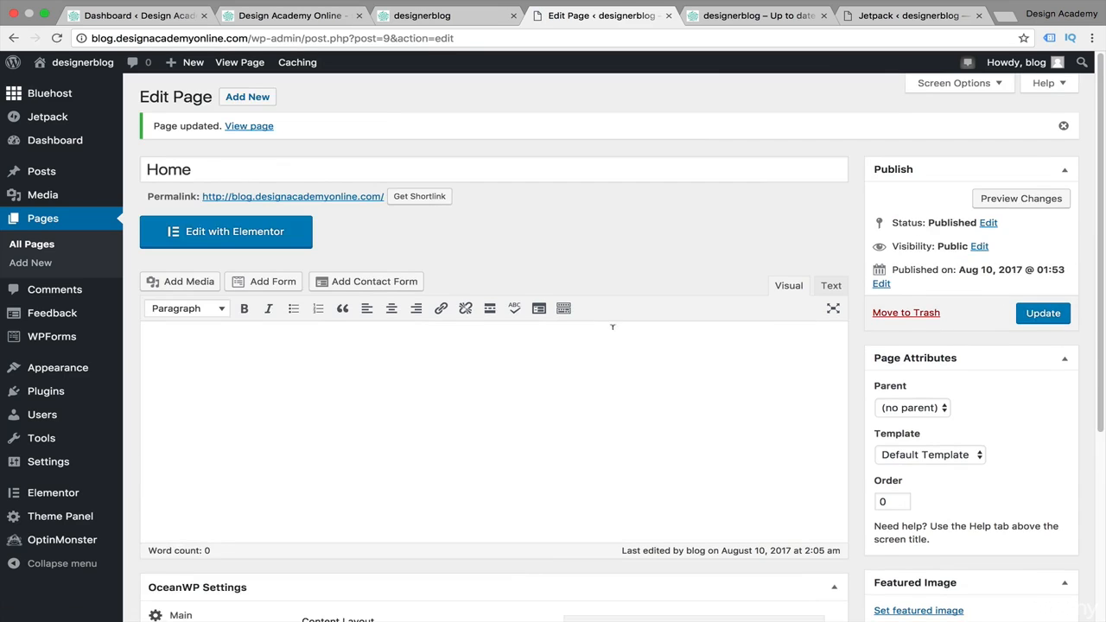
# Reload the live site in the other tab to view the updated Home page
pyautogui.click(752, 15)
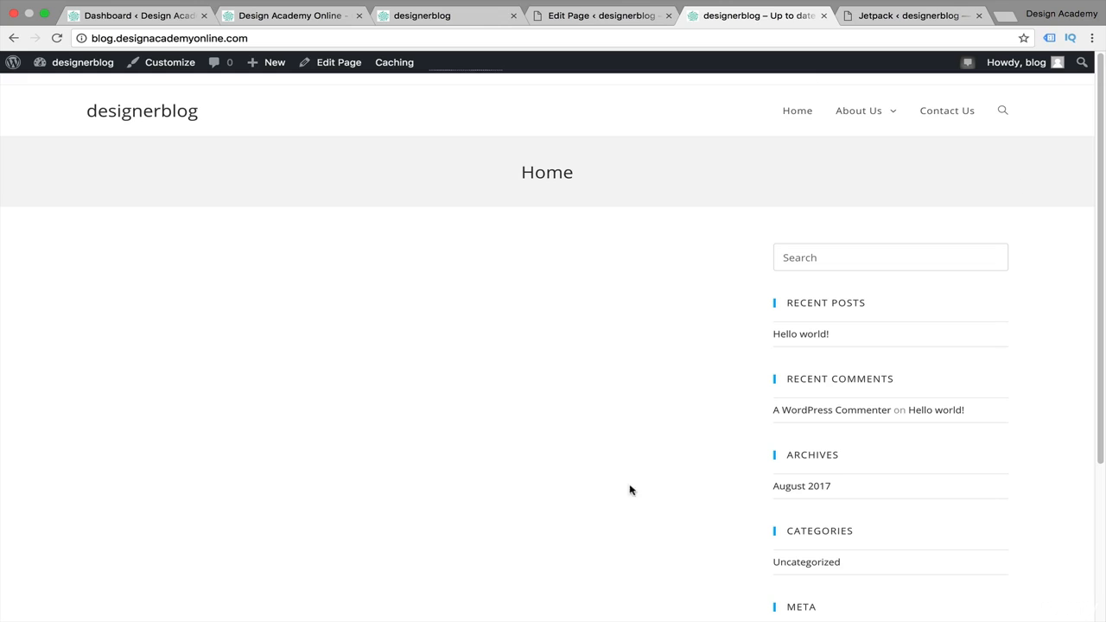
pyautogui.click(51, 43)
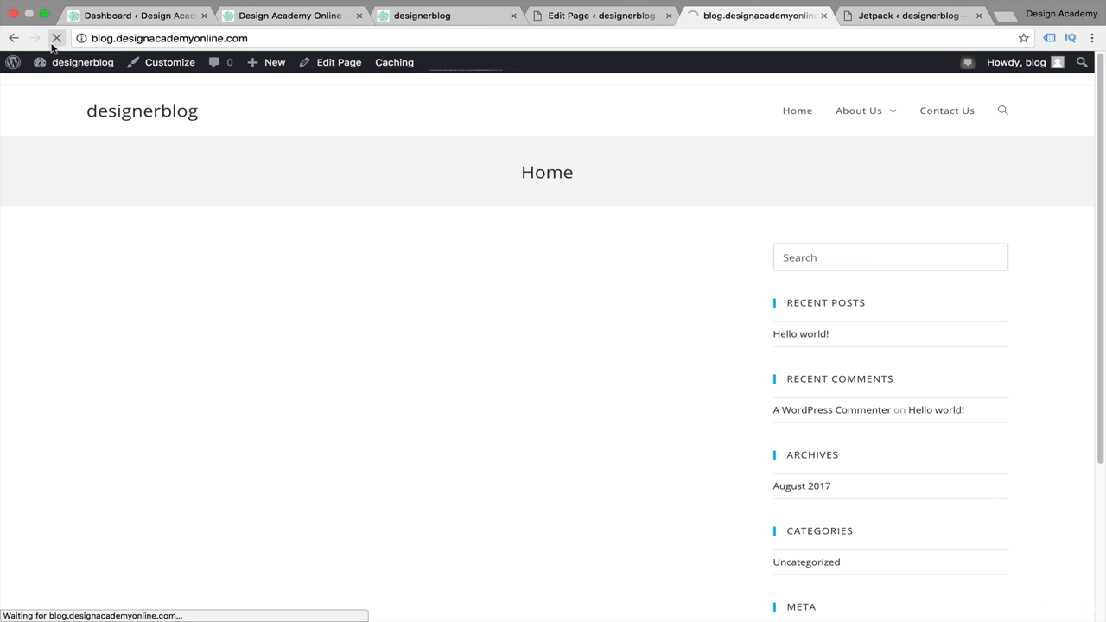